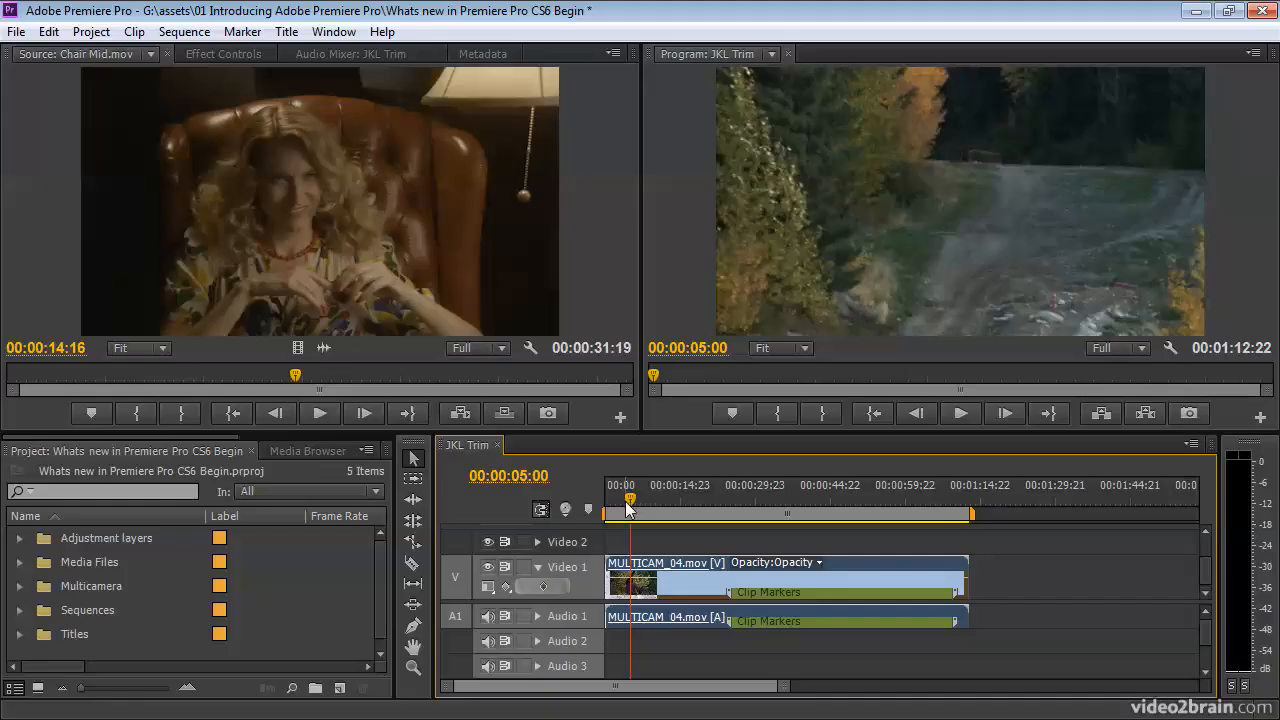
Switch to the Editing (CS5.5) workspace and show the preview area in the Project panel.
click(334, 31)
mouse_move(430, 50)
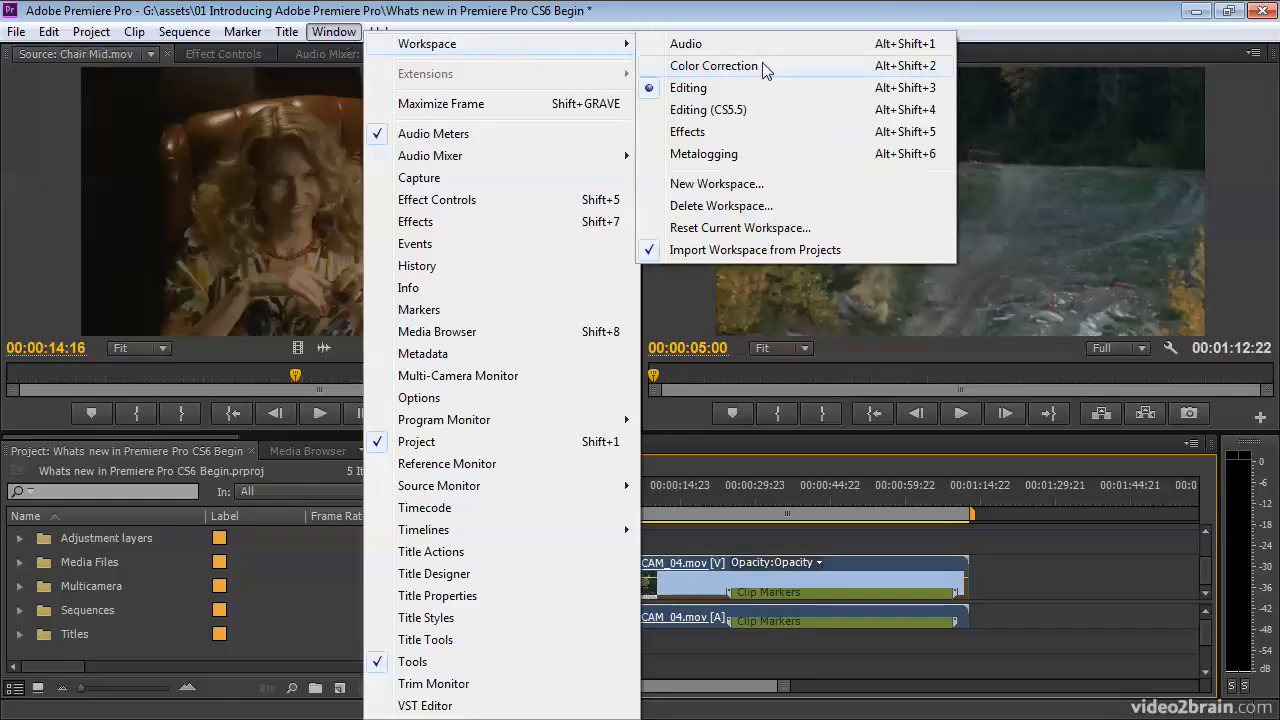
click(710, 109)
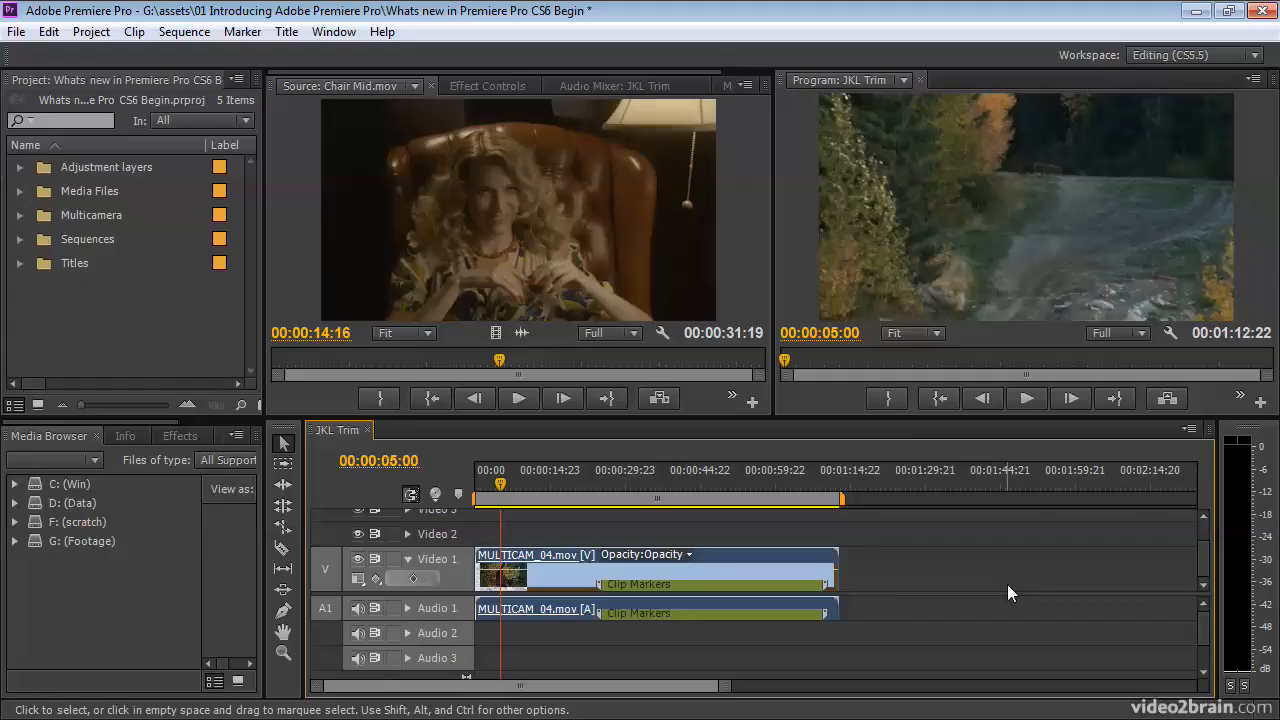
click(242, 80)
click(318, 382)
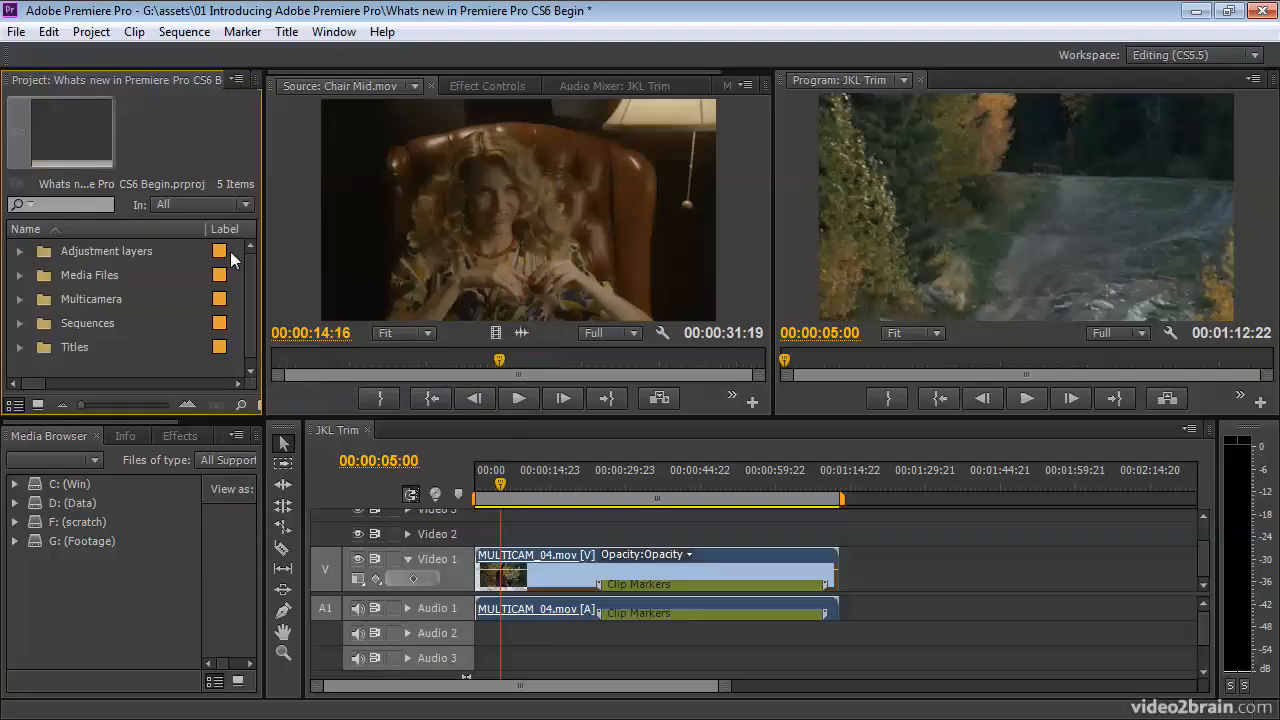
Switch back to the Editing workspace and hide the Project panel's preview area.
click(333, 32)
mouse_move(557, 44)
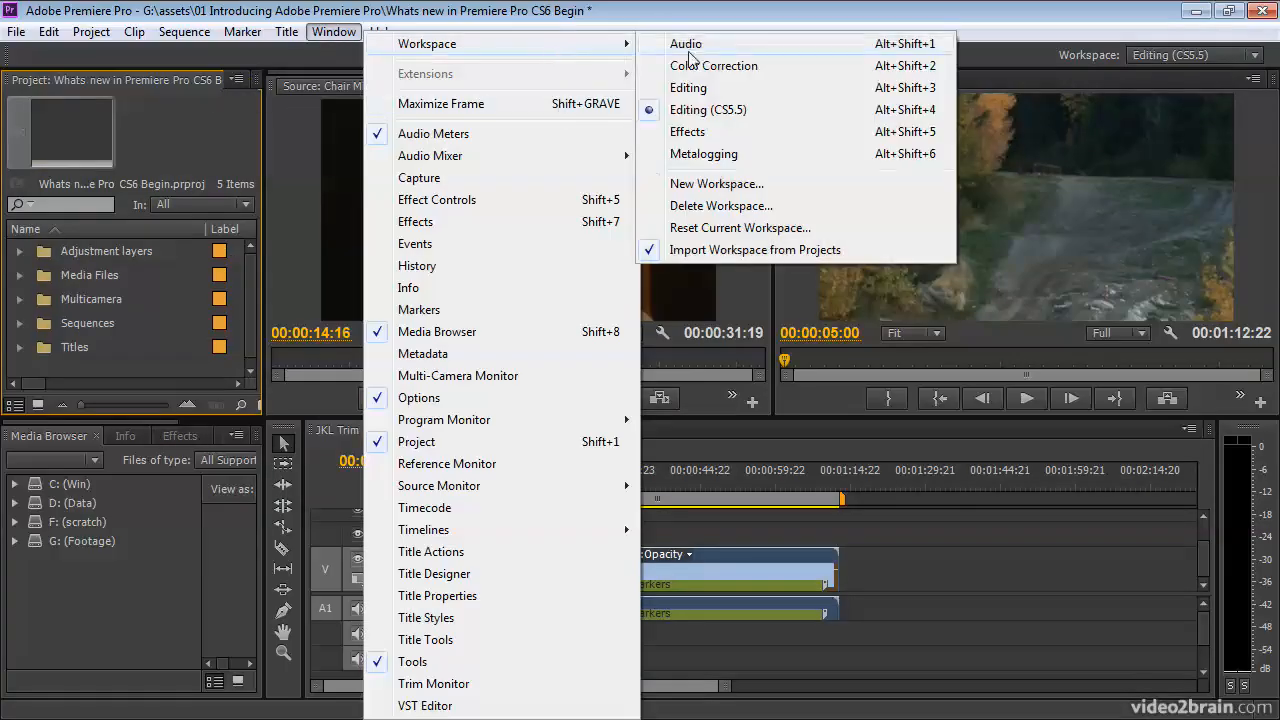
click(746, 88)
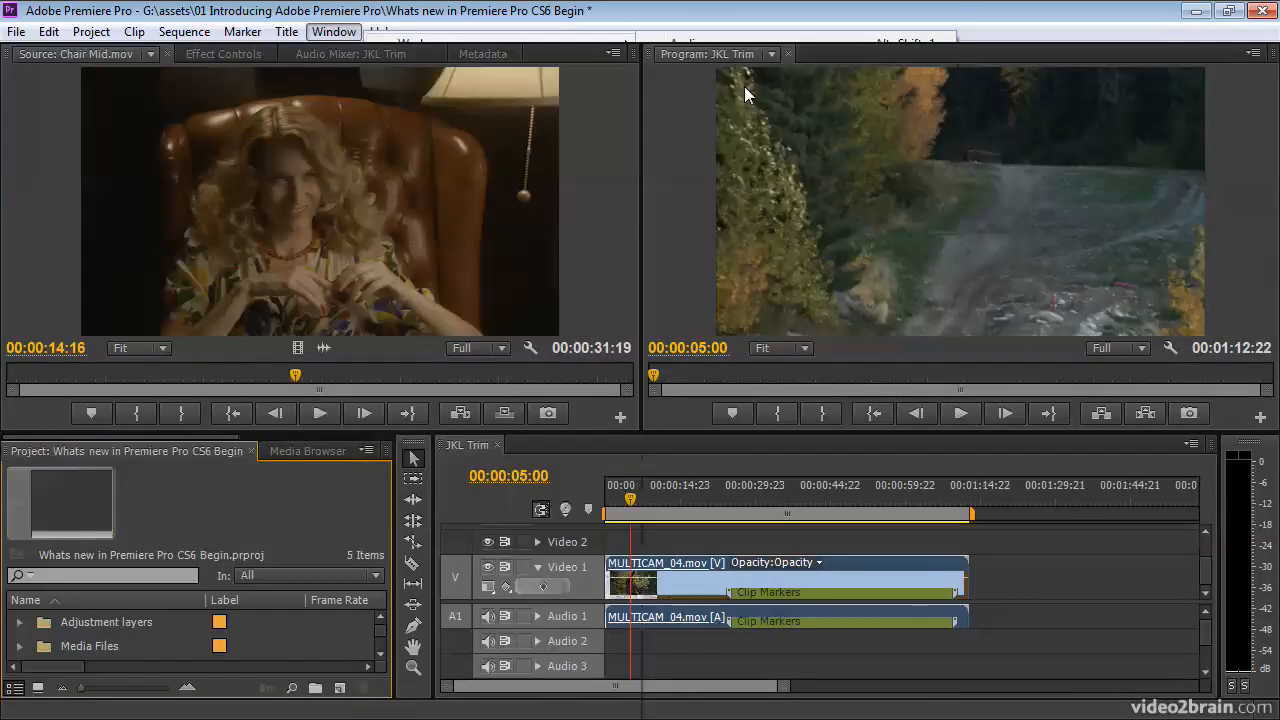
click(367, 450)
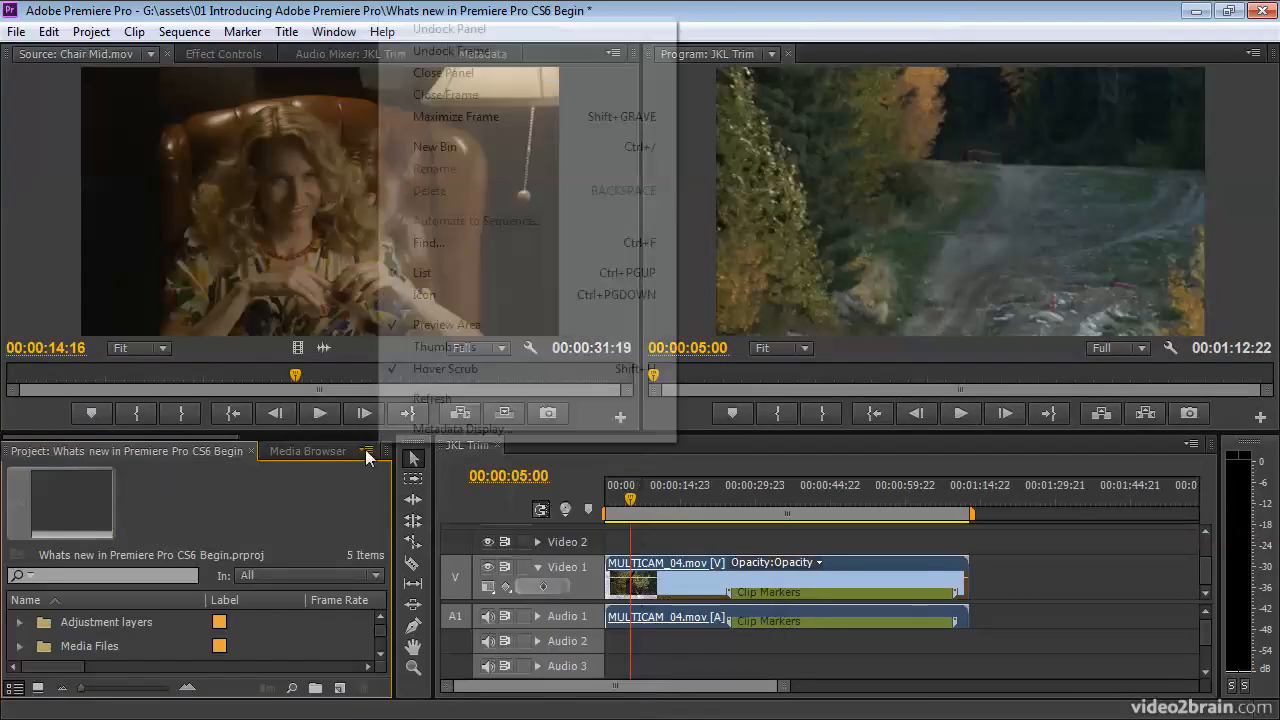
click(487, 325)
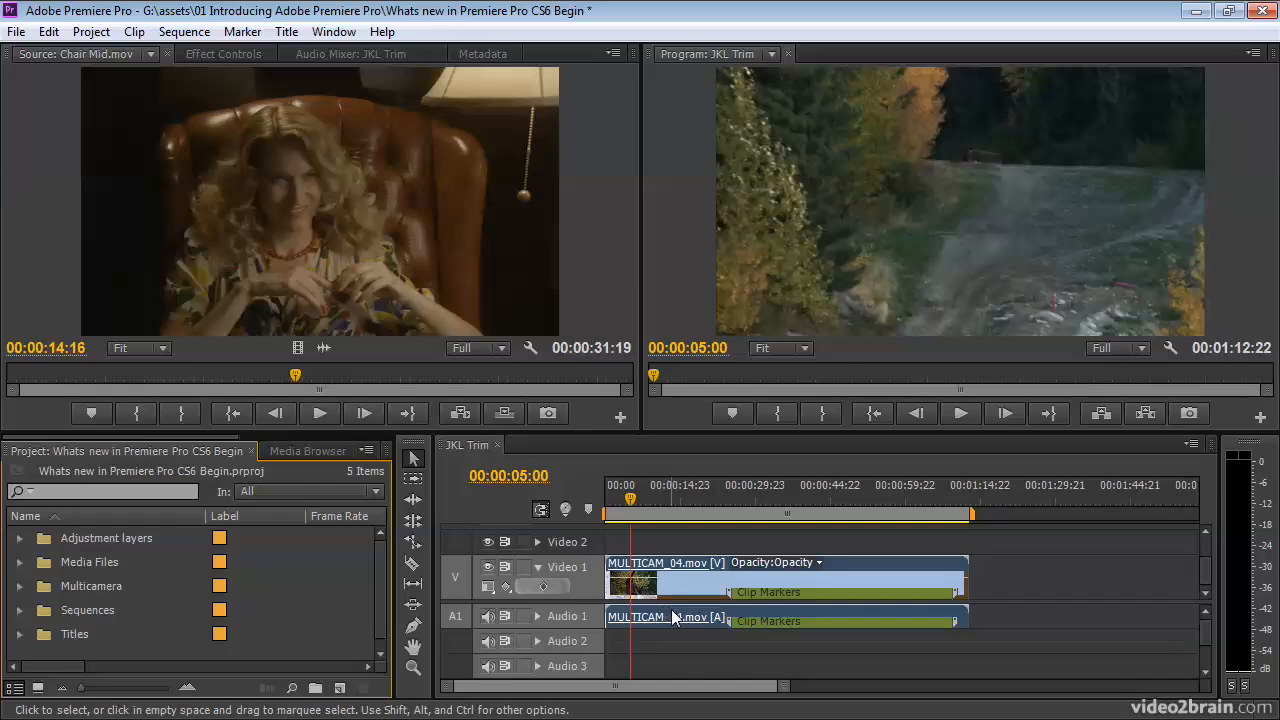
Enlarge the timeline panel's height and zoom in slightly on the JKL Trim sequence.
drag(684, 434, 684, 365)
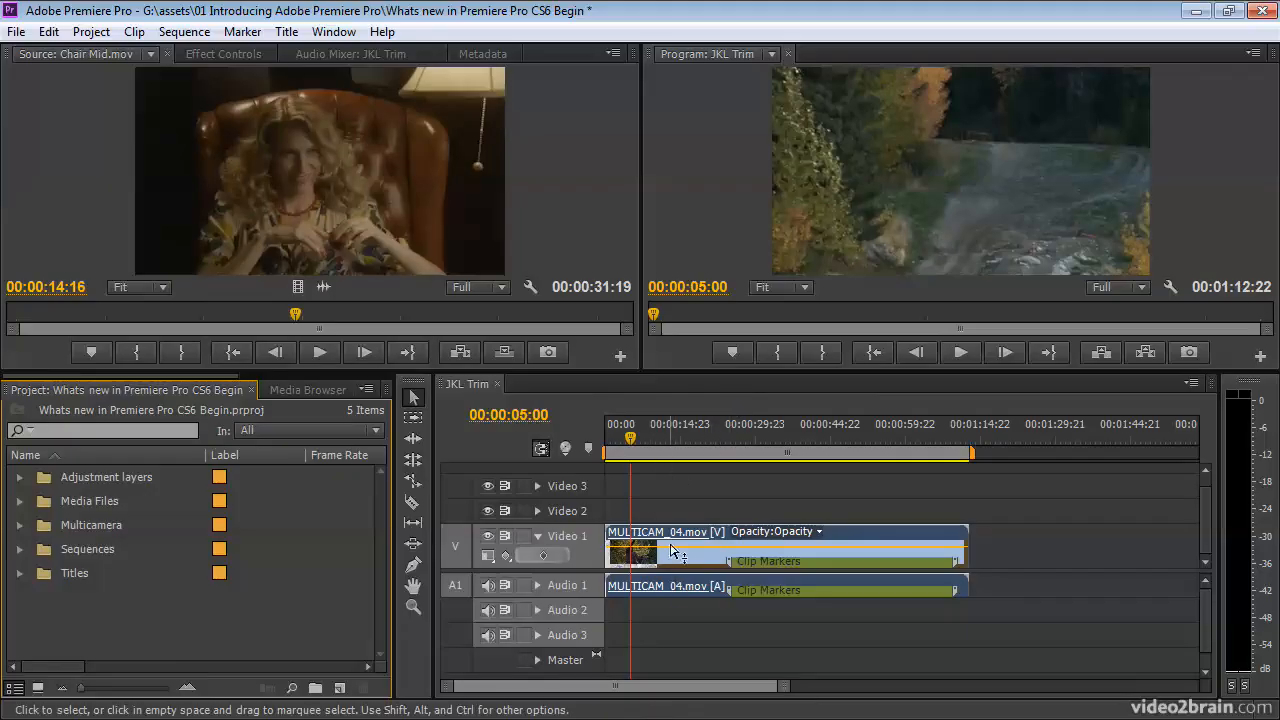
mouse_move(617, 688)
mouse_down()
mouse_move(749, 680)
mouse_move(605, 690)
mouse_up()
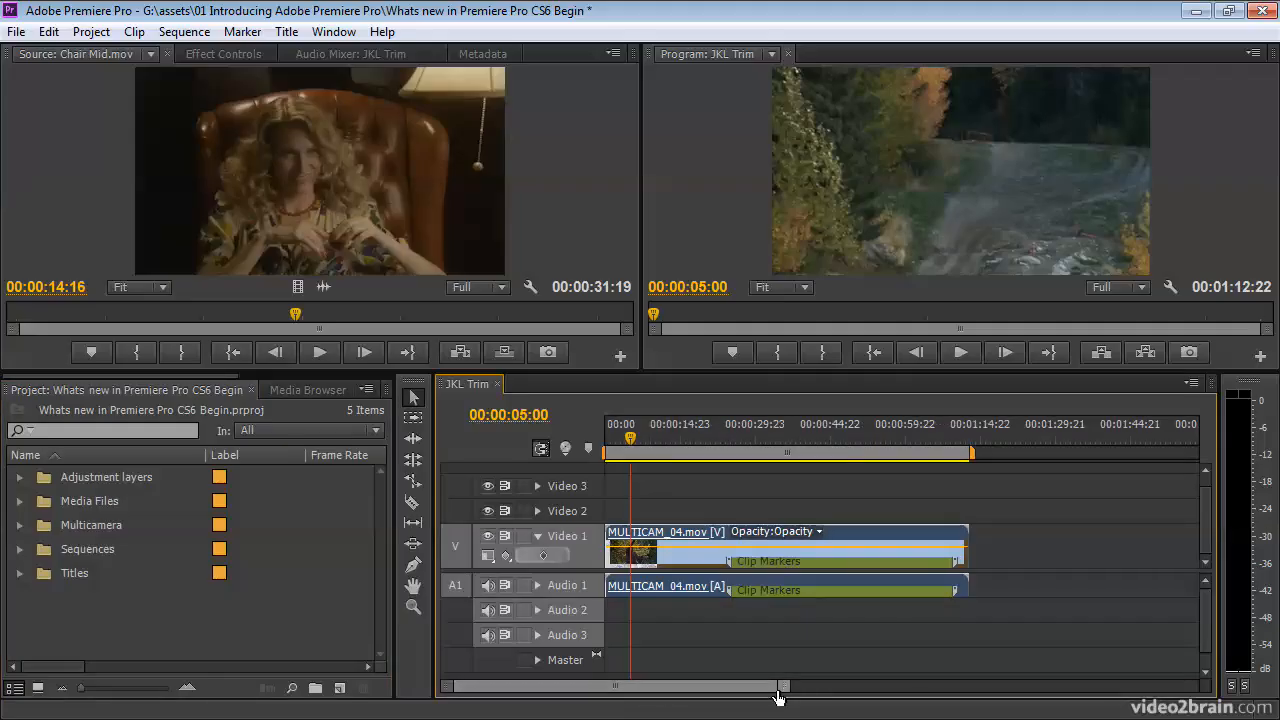
drag(783, 689, 994, 689)
mouse_move(606, 692)
mouse_down()
mouse_move(654, 686)
mouse_move(583, 693)
mouse_up()
Zoom the Source Monitor's time ruler in and back out to the full clip length.
drag(628, 329, 430, 336)
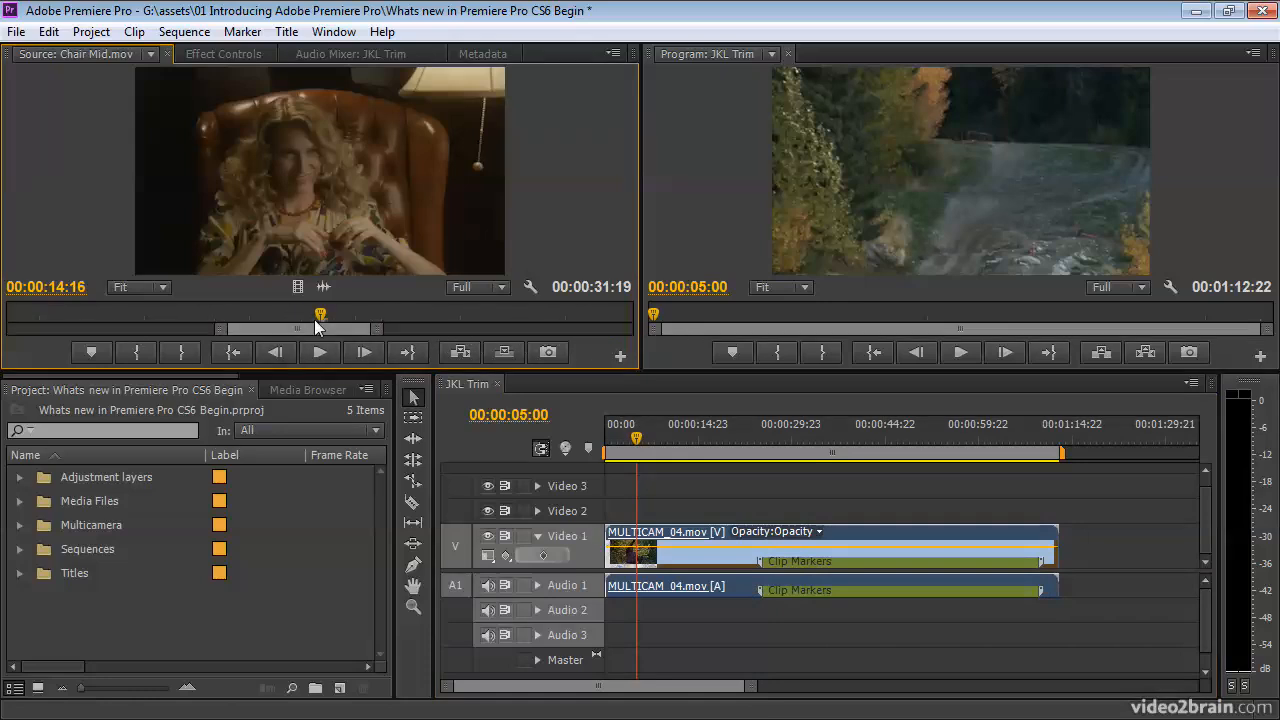
drag(378, 329, 655, 327)
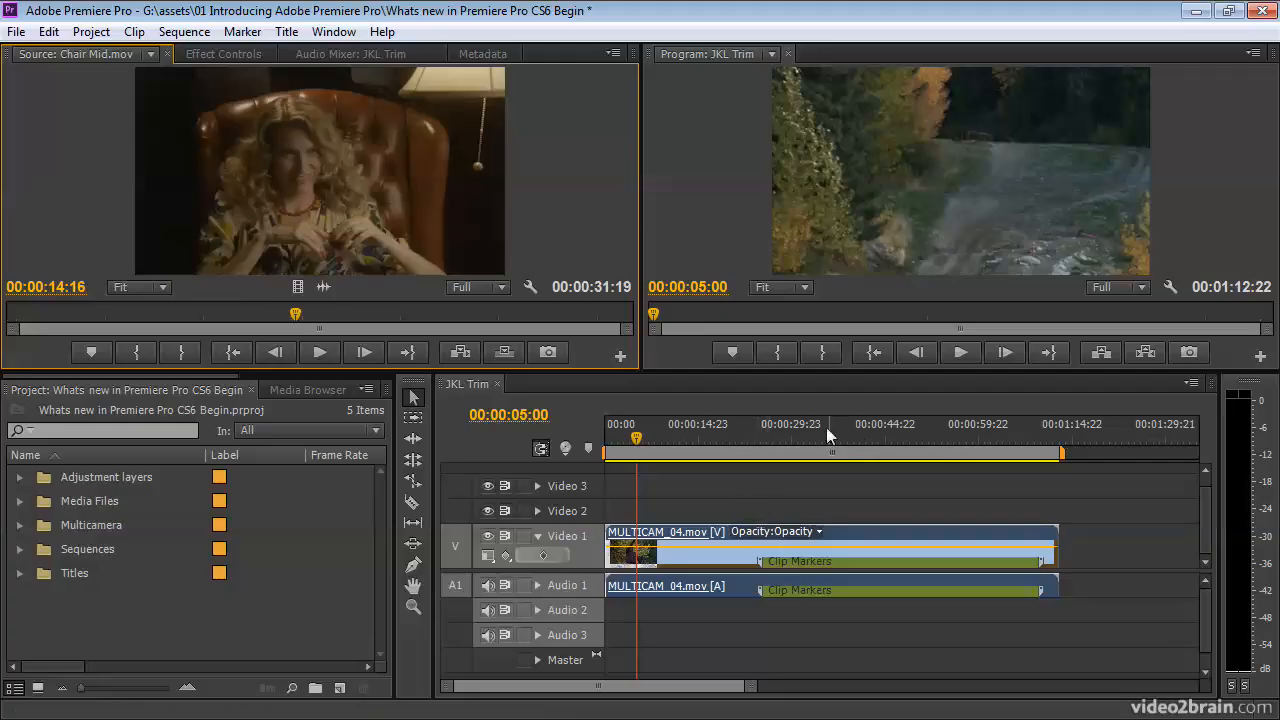
Shift the timeline's work area bar to start at about 5 seconds and review the sequence's work area render commands.
click(873, 453)
drag(873, 453, 868, 453)
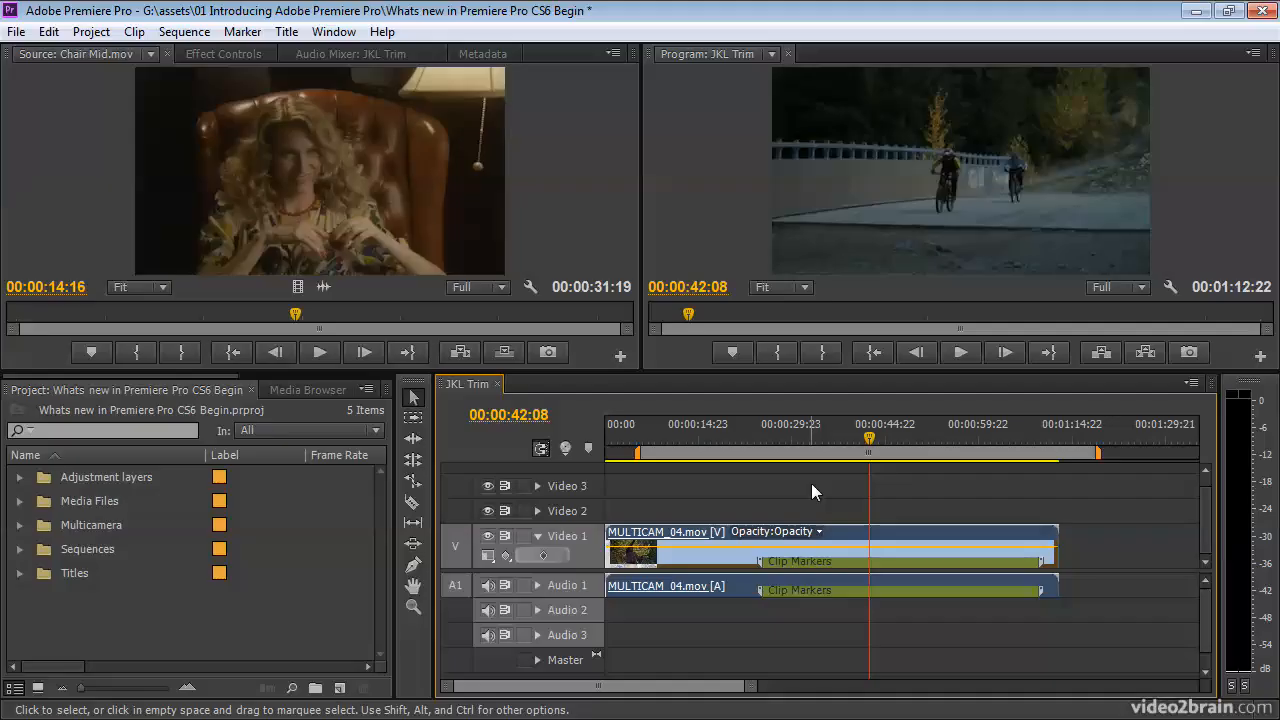
click(1192, 384)
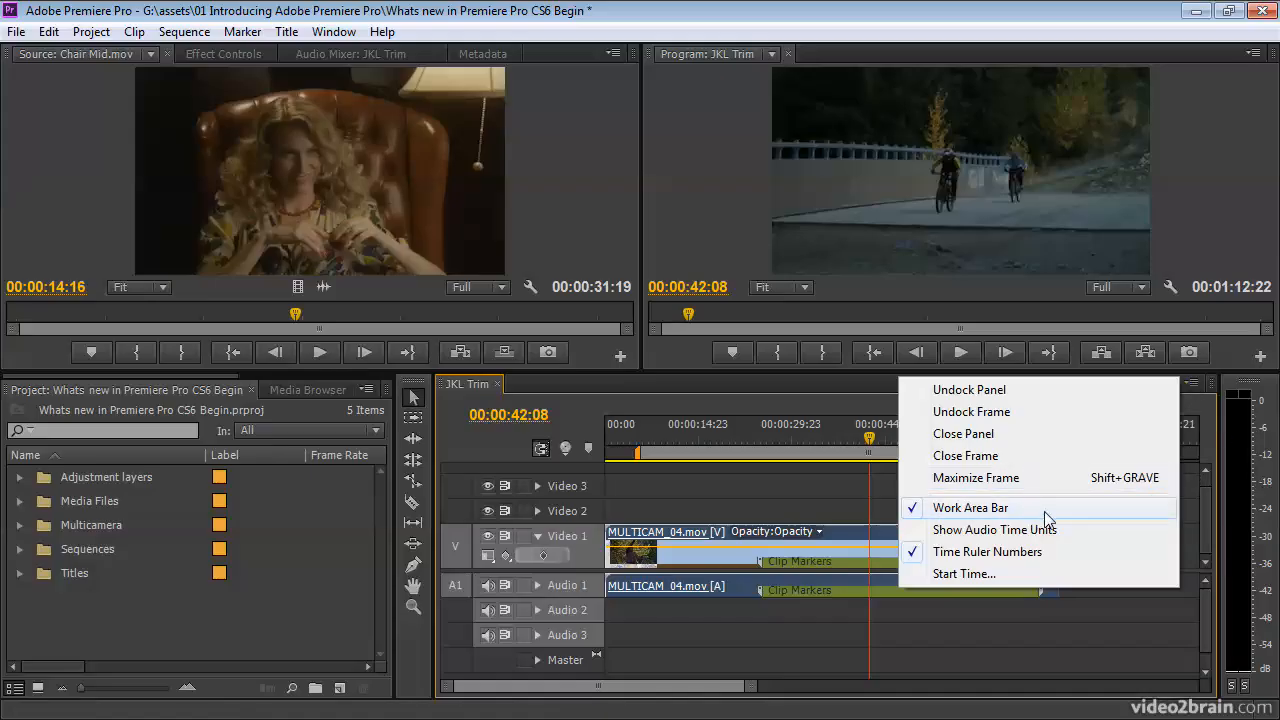
click(760, 435)
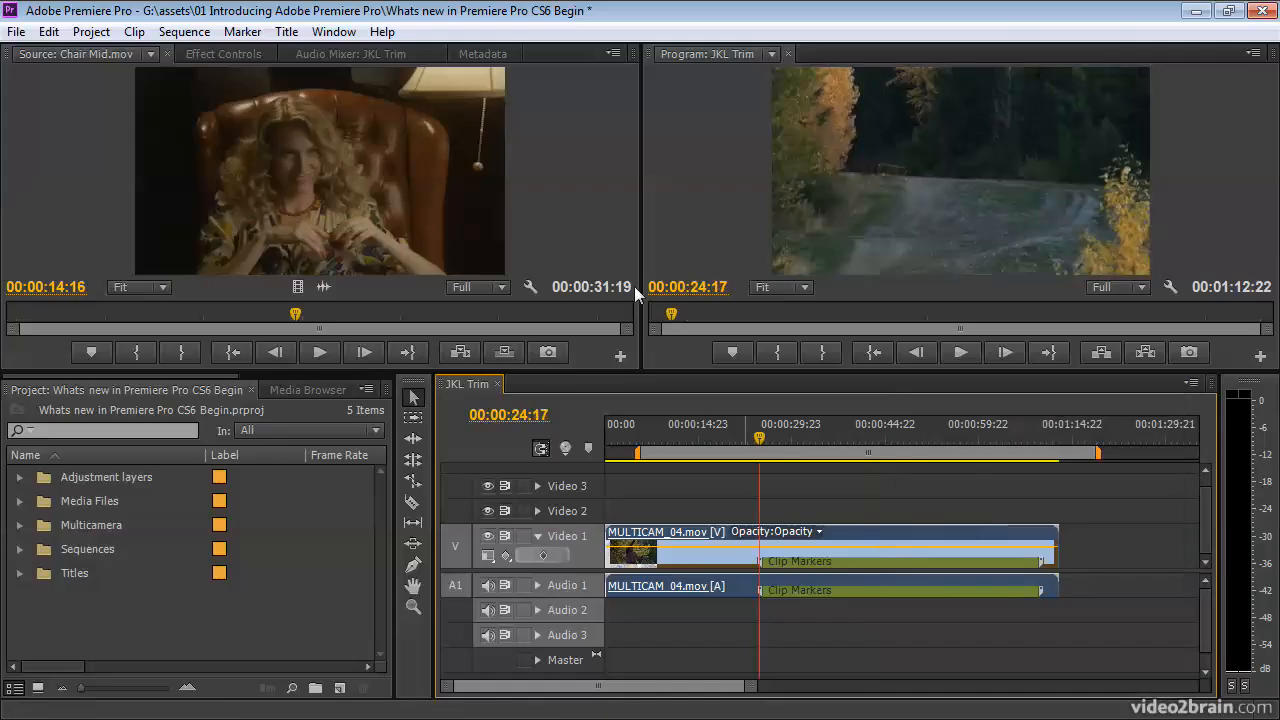
click(185, 32)
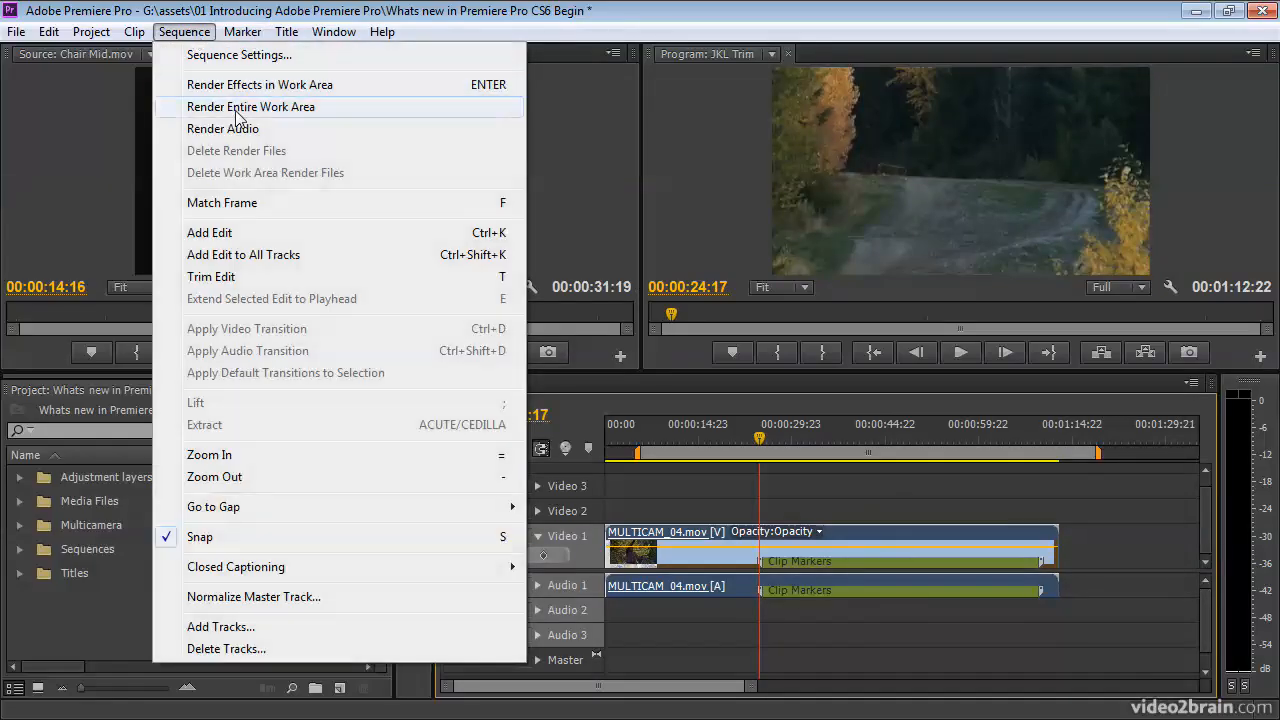
click(757, 437)
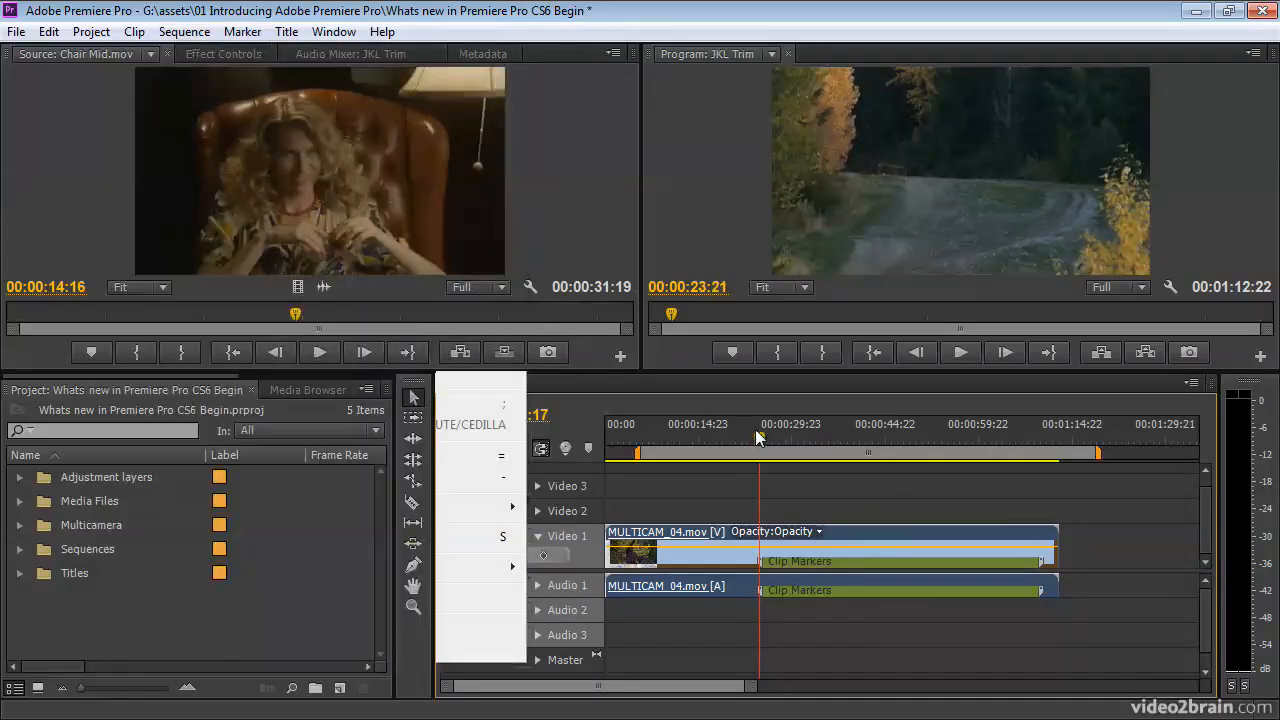
Hide the timeline's work area bar and check the sequence's render commands without it.
click(1190, 382)
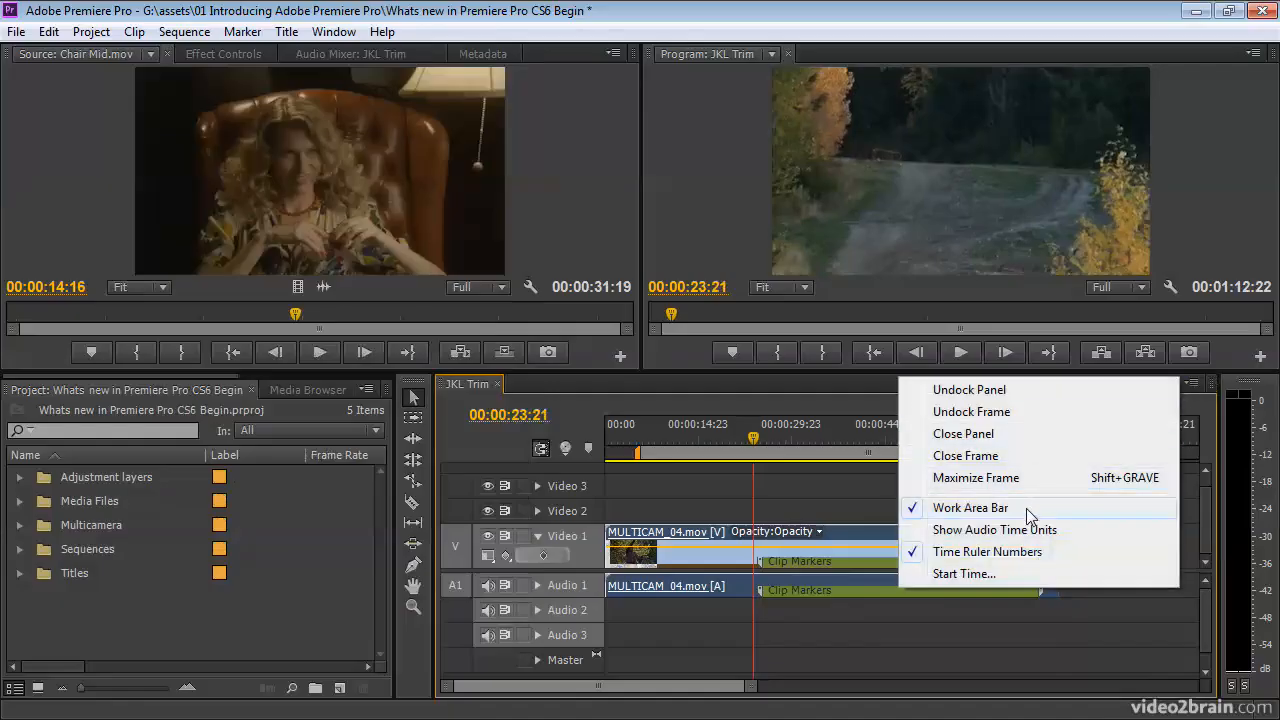
click(1026, 508)
click(185, 32)
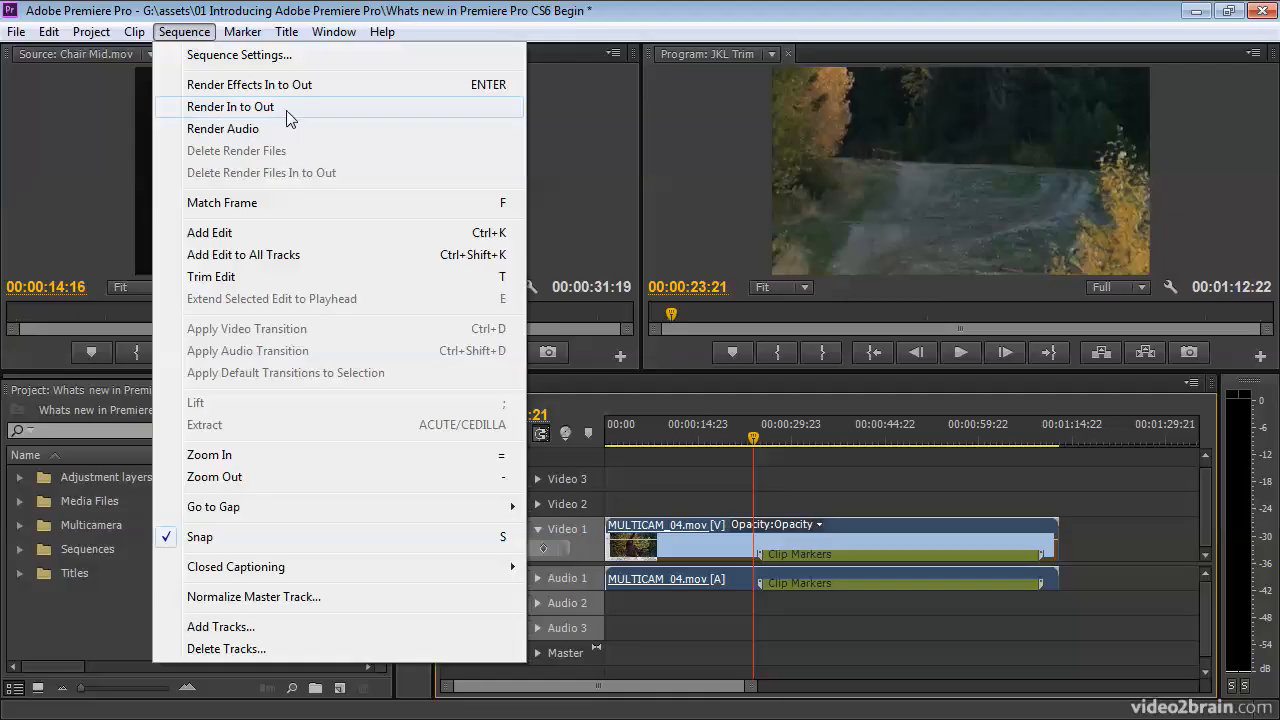
click(185, 36)
click(667, 428)
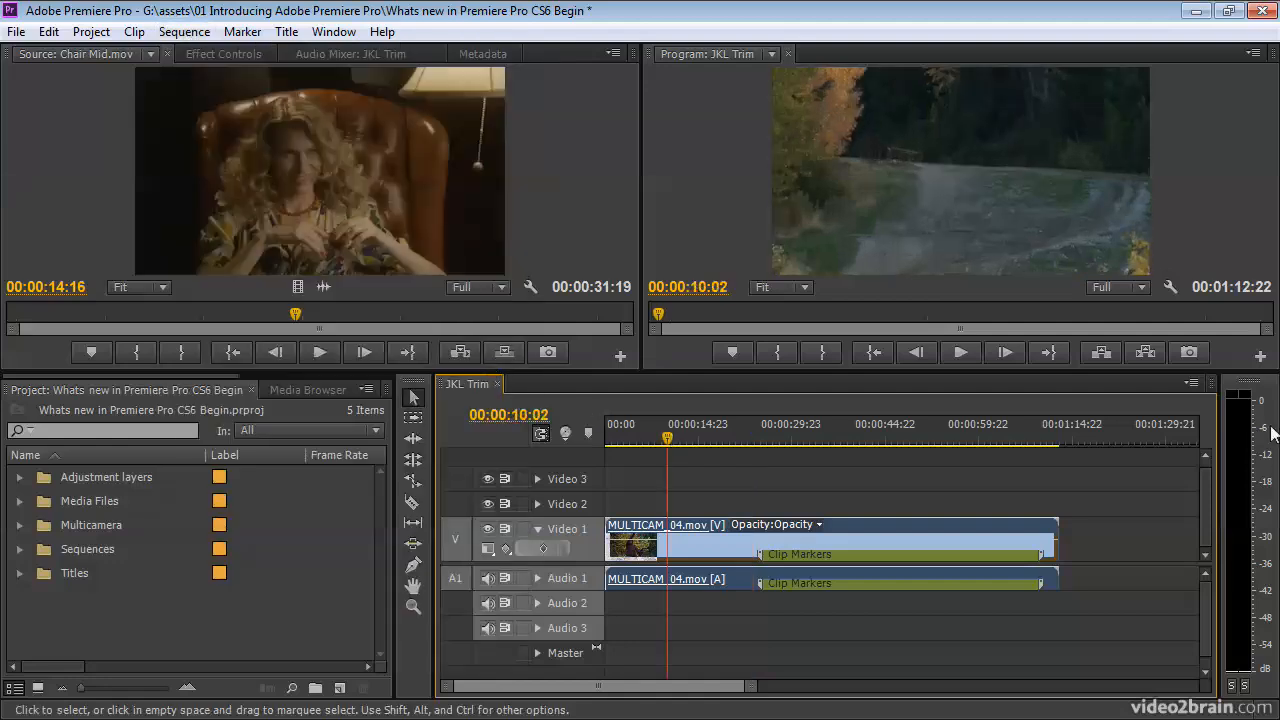
Show the work area bar in the JKL Trim timeline again.
click(1191, 383)
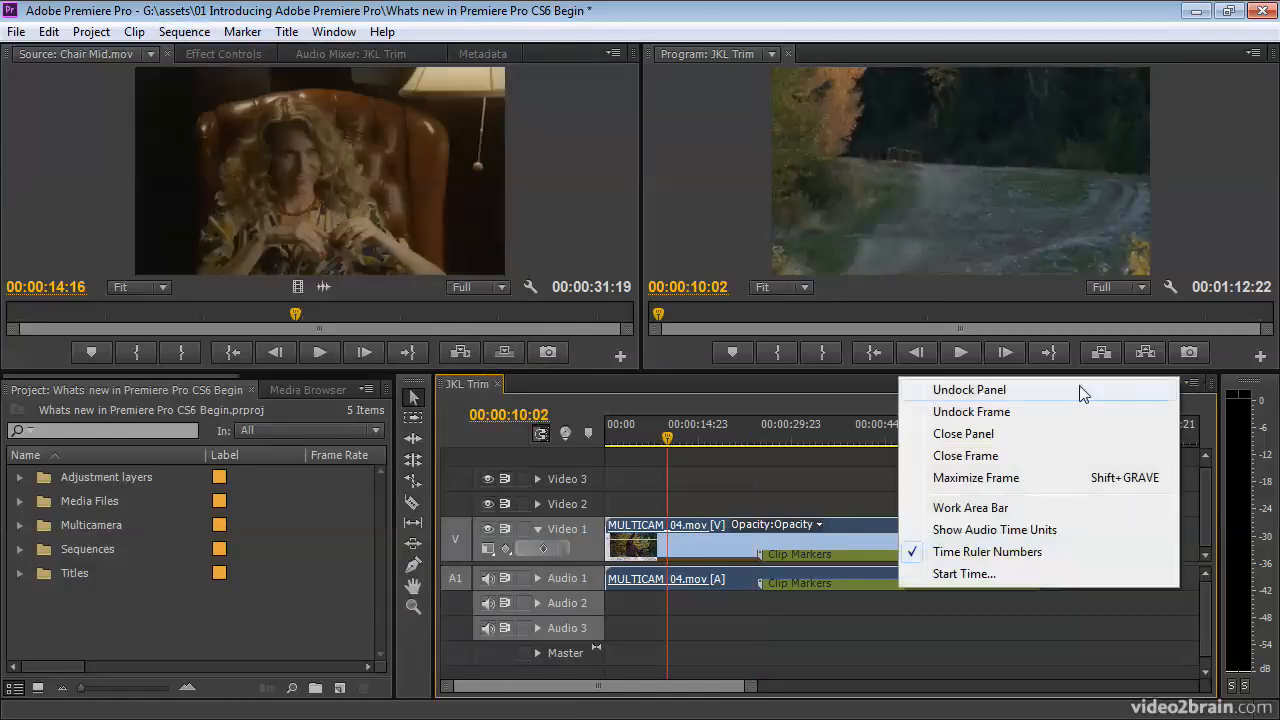
click(985, 503)
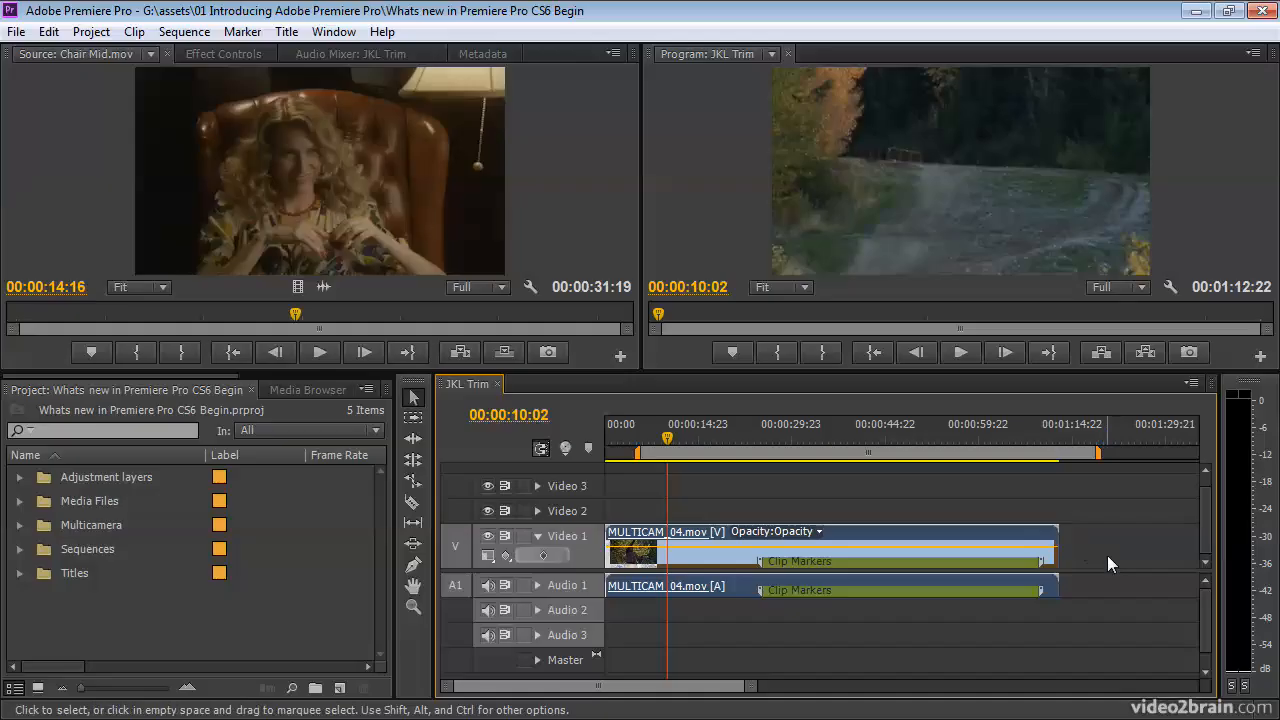
Dynamically trim the end of the MULTICAM_04.mov clip back to 00:01:06:06 in trim mode, and leave trim mode.
double_click(1048, 541)
key(l)
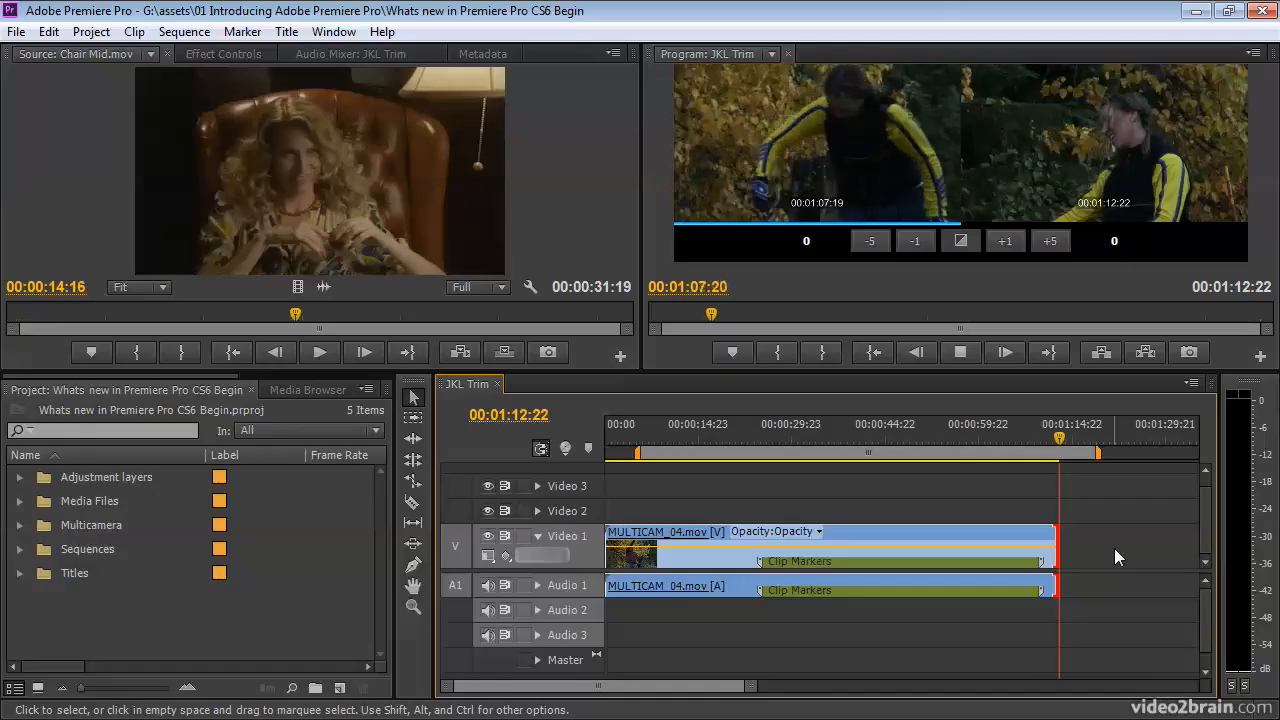
key(k)
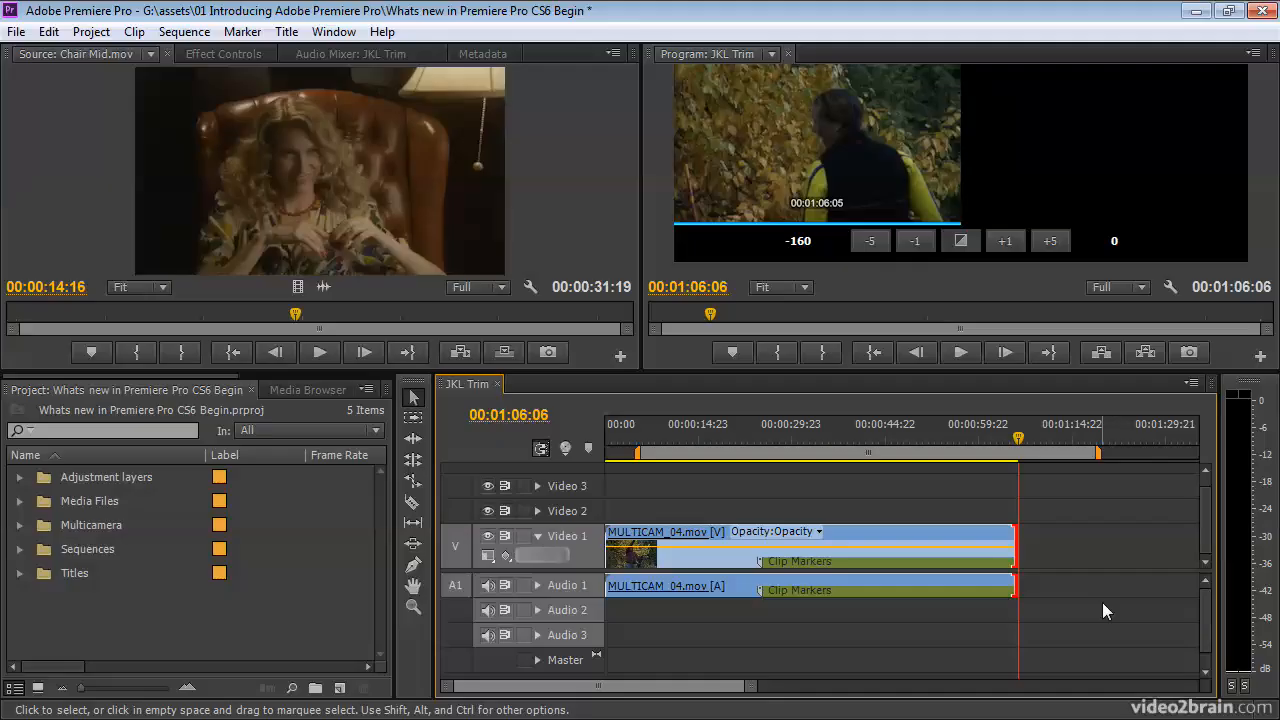
click(1067, 531)
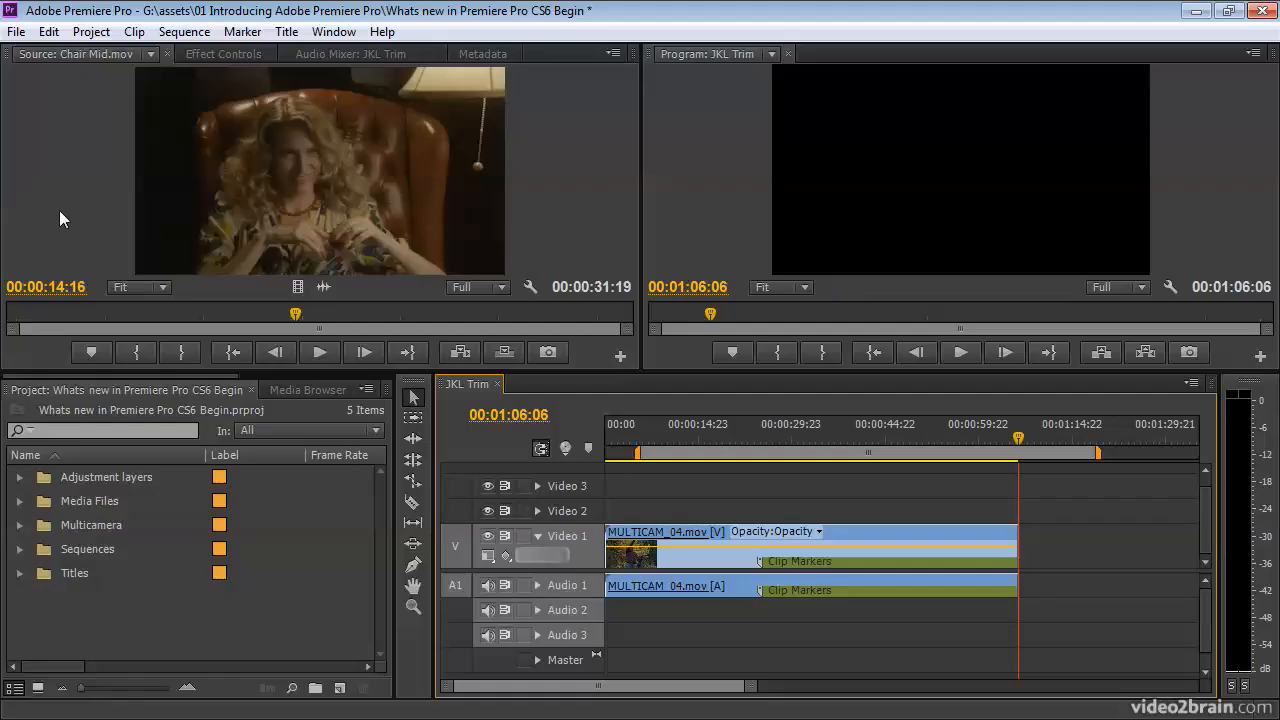
Look up the Send to Adobe SpeedGrade command, and open the Adaptive Audio Tracks sequence from the Sequences bin.
click(17, 33)
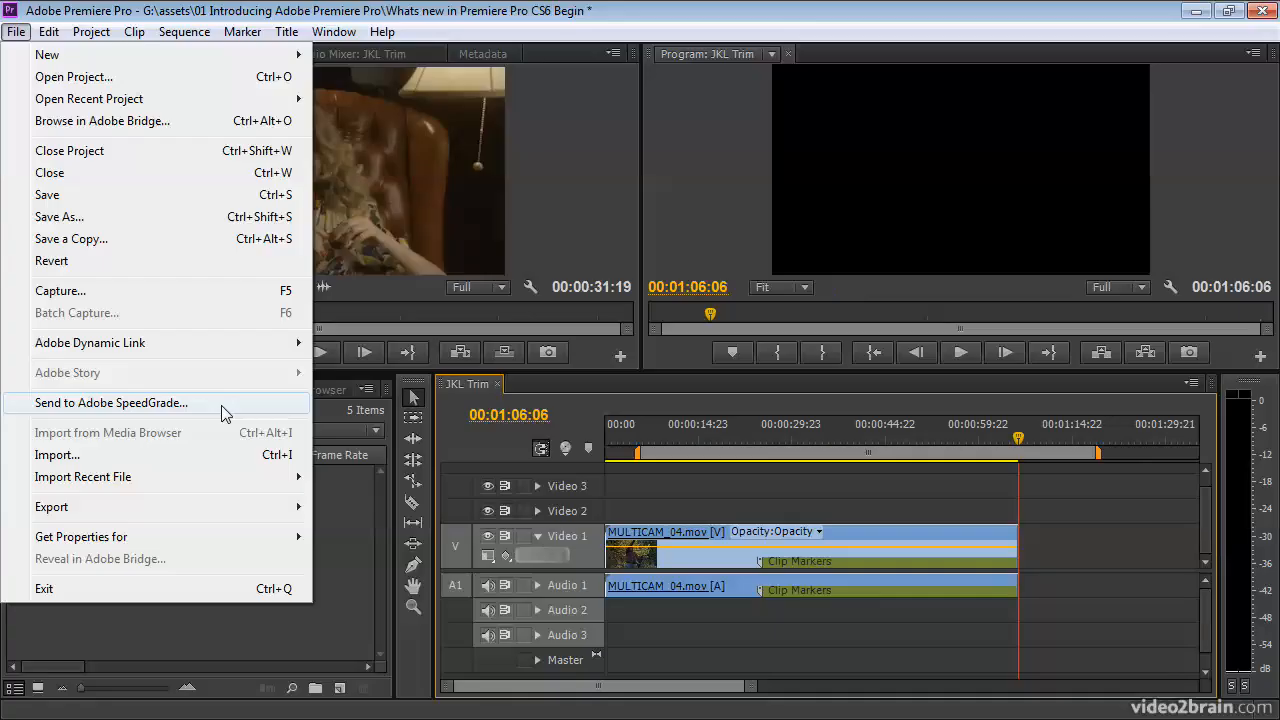
click(924, 439)
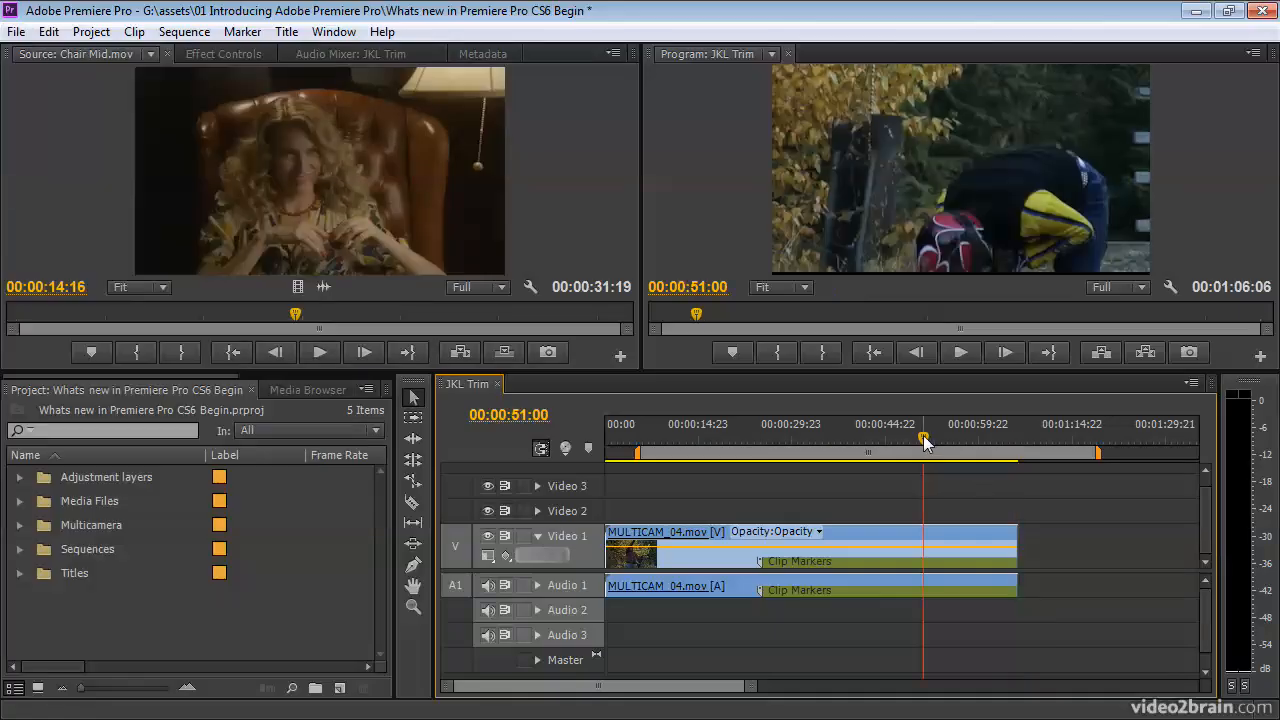
click(19, 549)
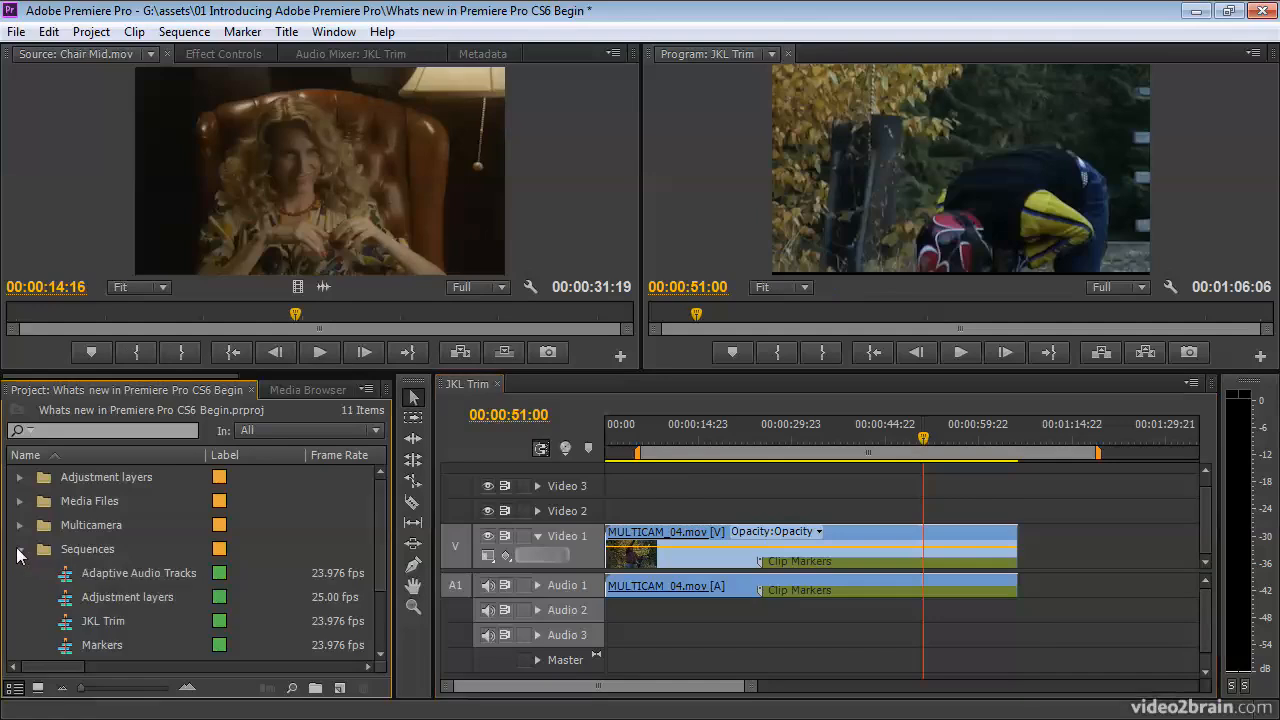
double_click(68, 573)
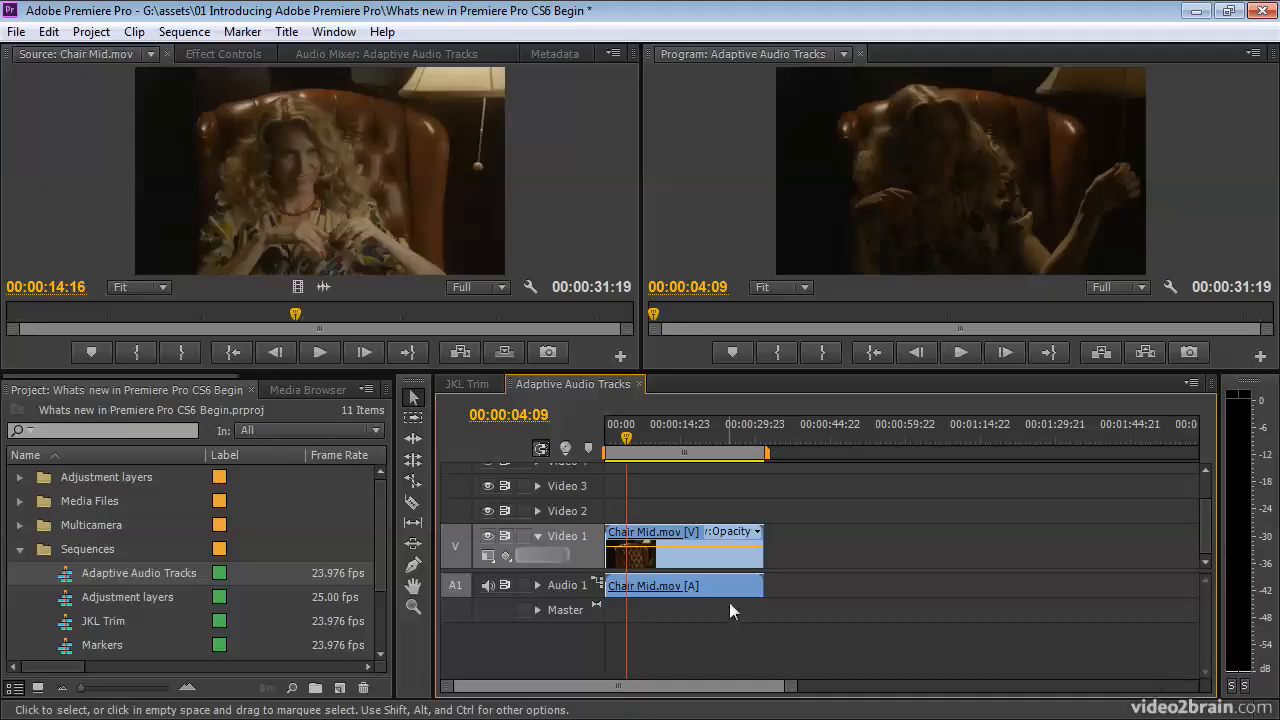
Route Input 2 of the Audio 1 track to Output 1 only, and play part of the sequence to check the sound.
click(598, 584)
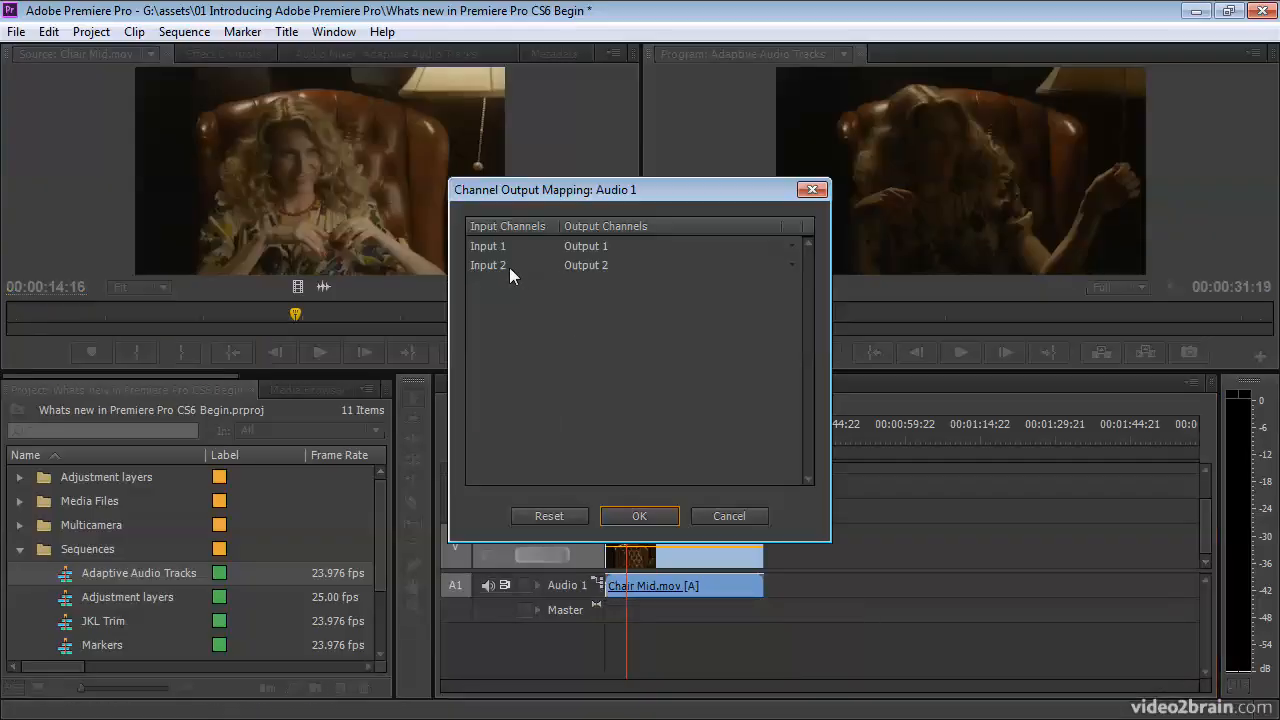
click(791, 264)
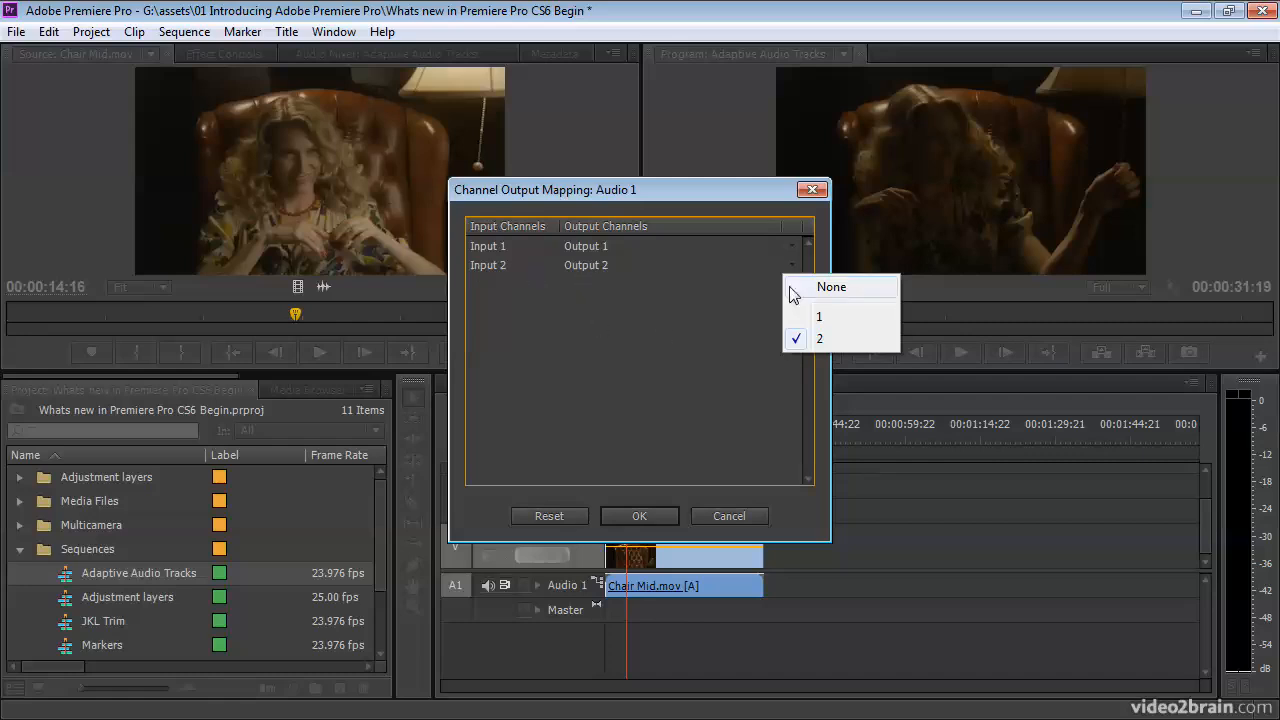
click(822, 318)
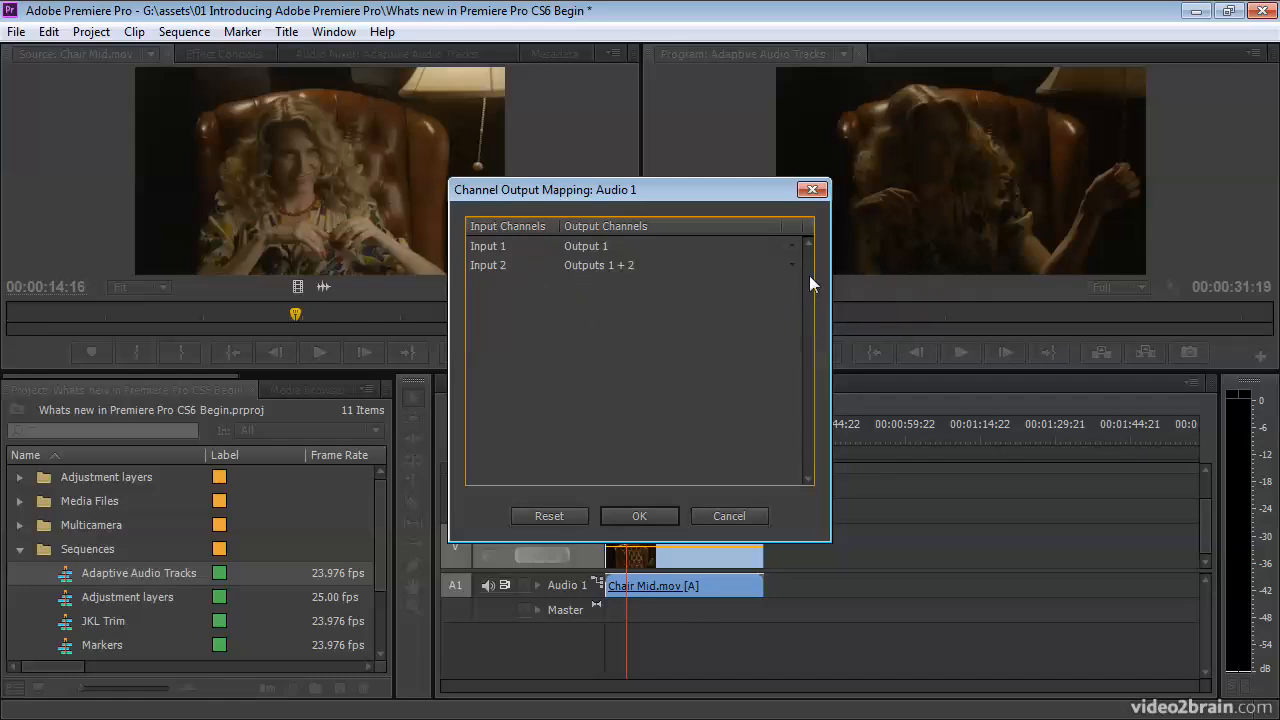
click(793, 265)
click(818, 346)
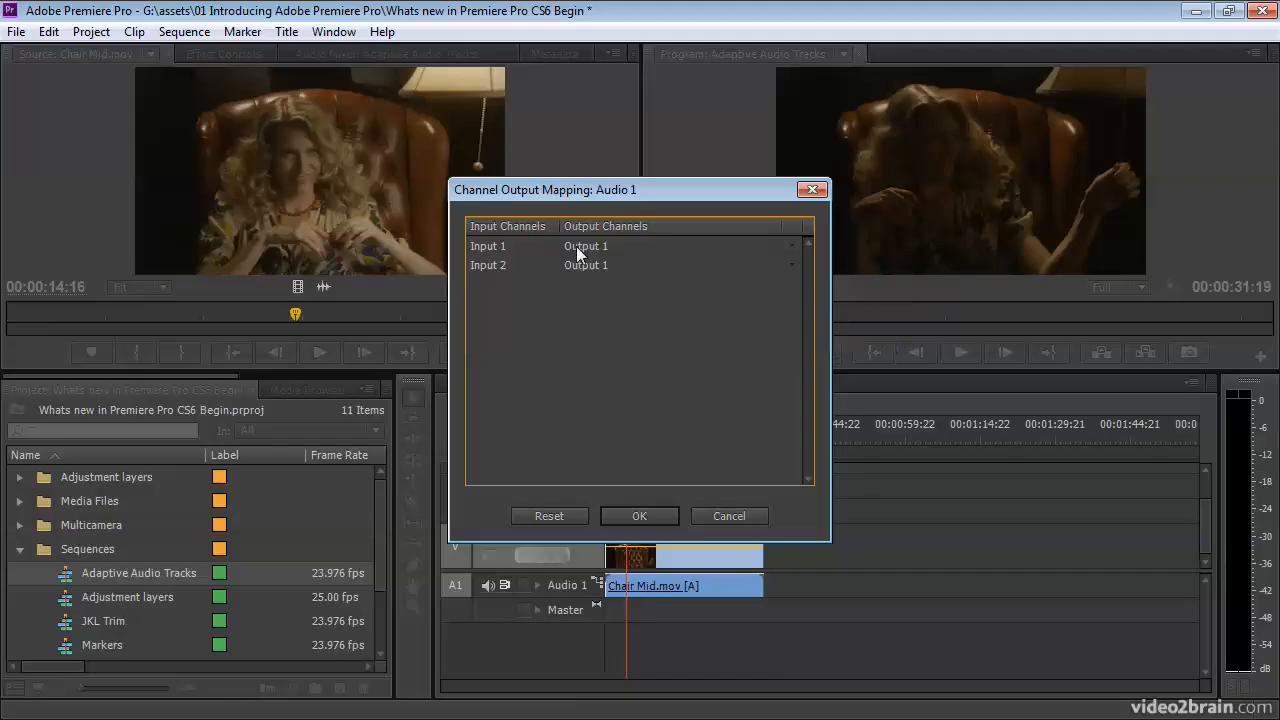
click(637, 515)
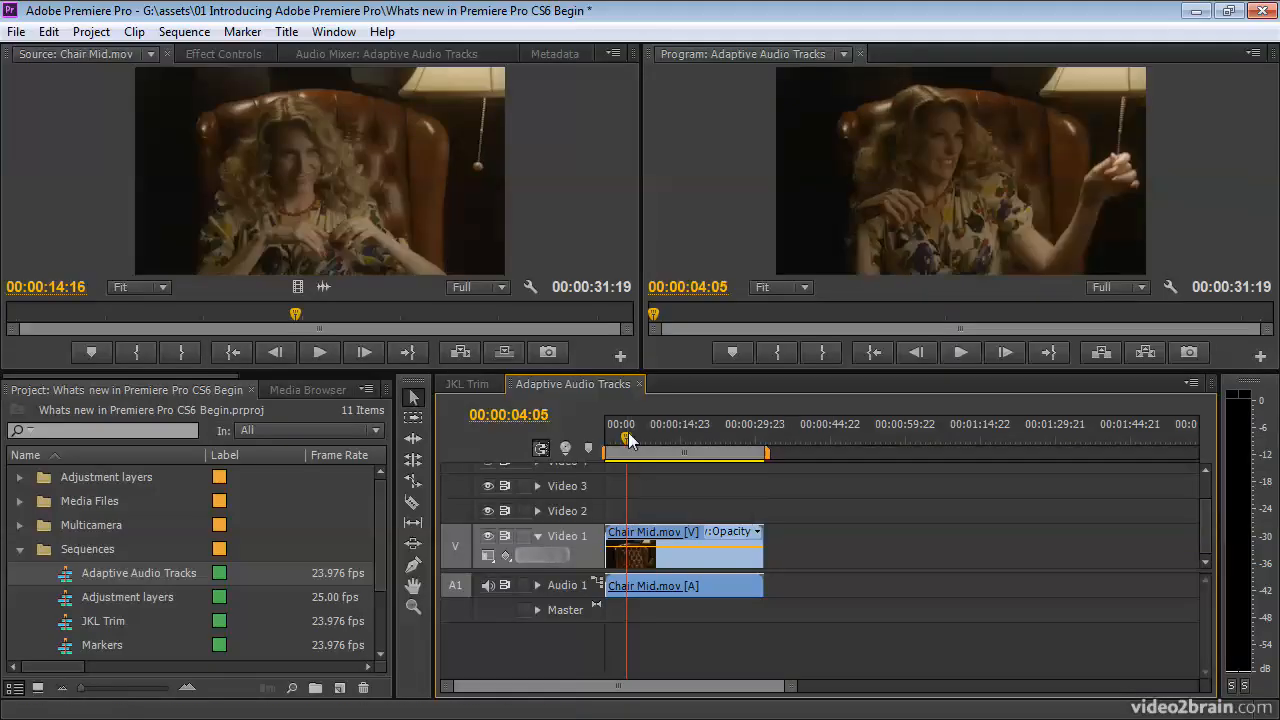
key(space)
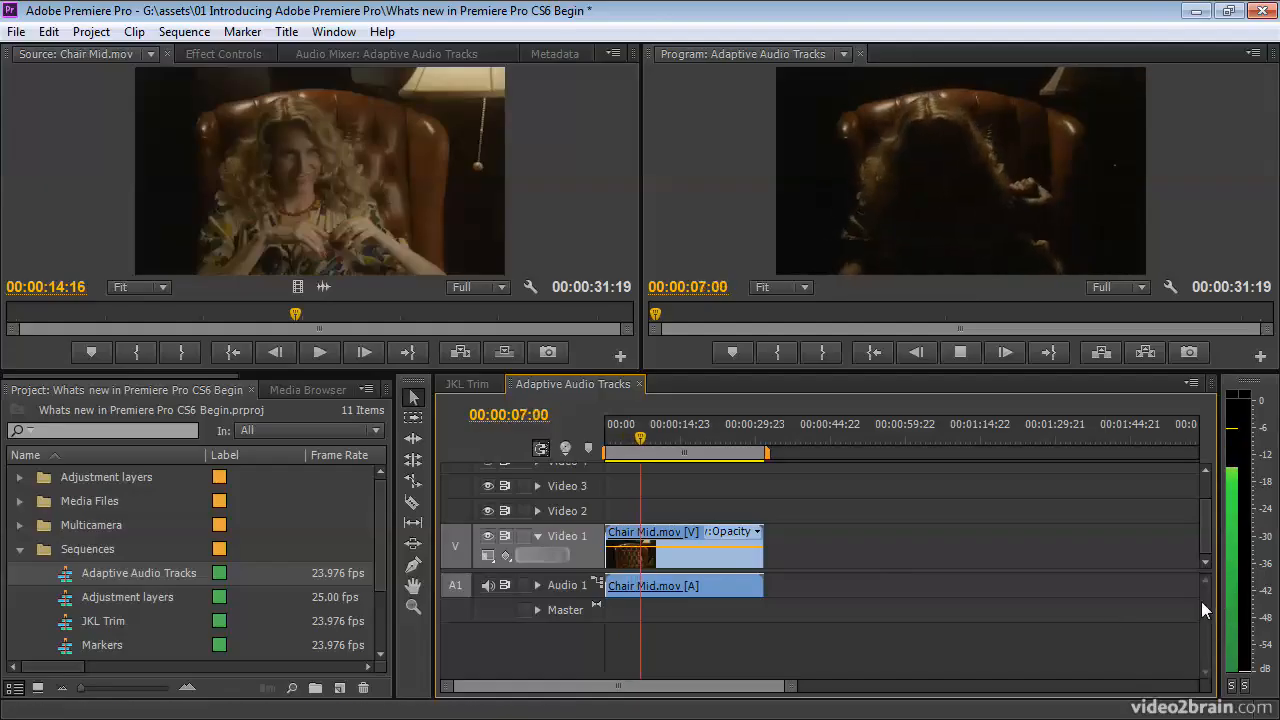
key(space)
Restore sound to both output channels in the Audio 1 channel output mapping and play the sequence.
click(597, 583)
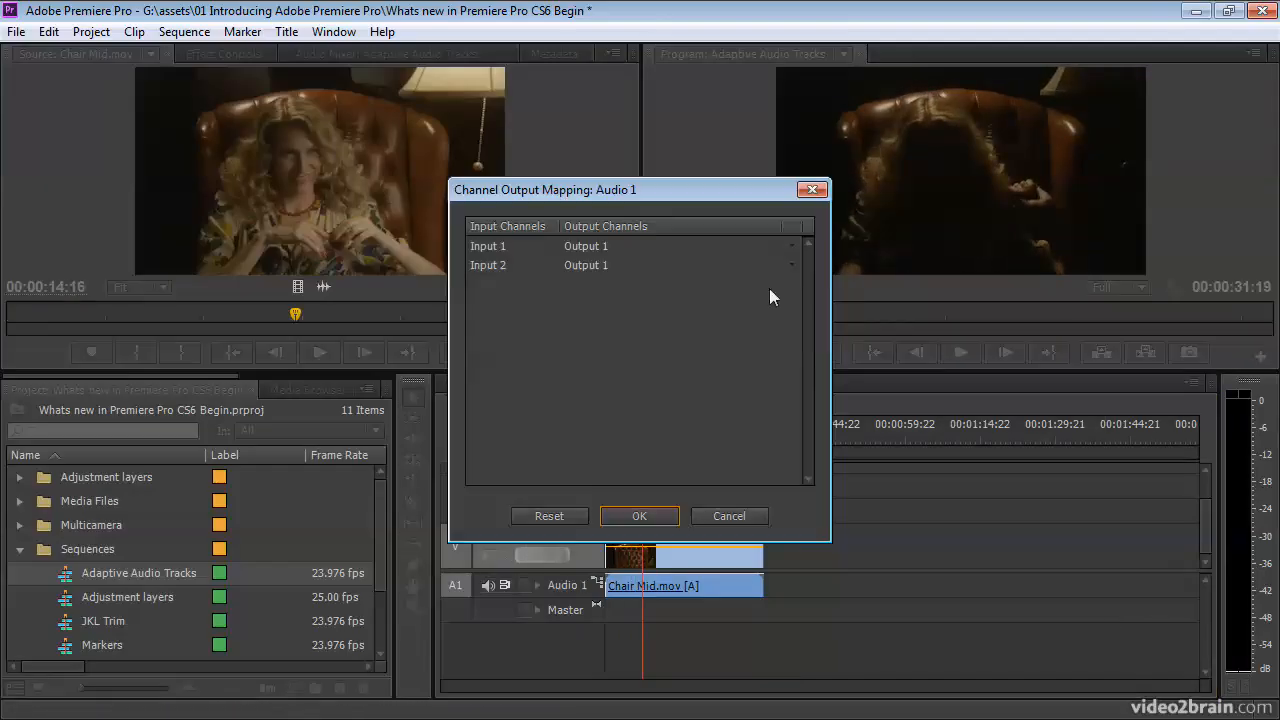
click(643, 518)
key(space)
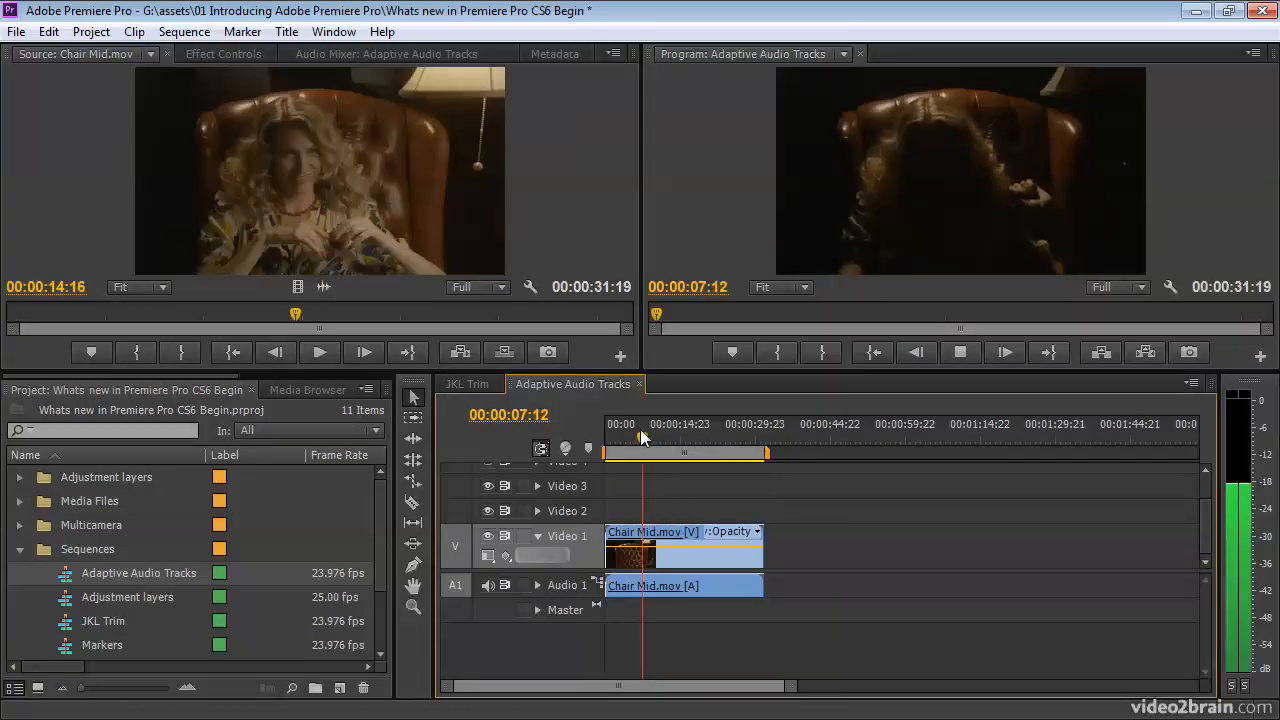
Continue playing the Adaptive Audio Tracks sequence to 00:00:11:06 to check the sound on both channels.
key(space)
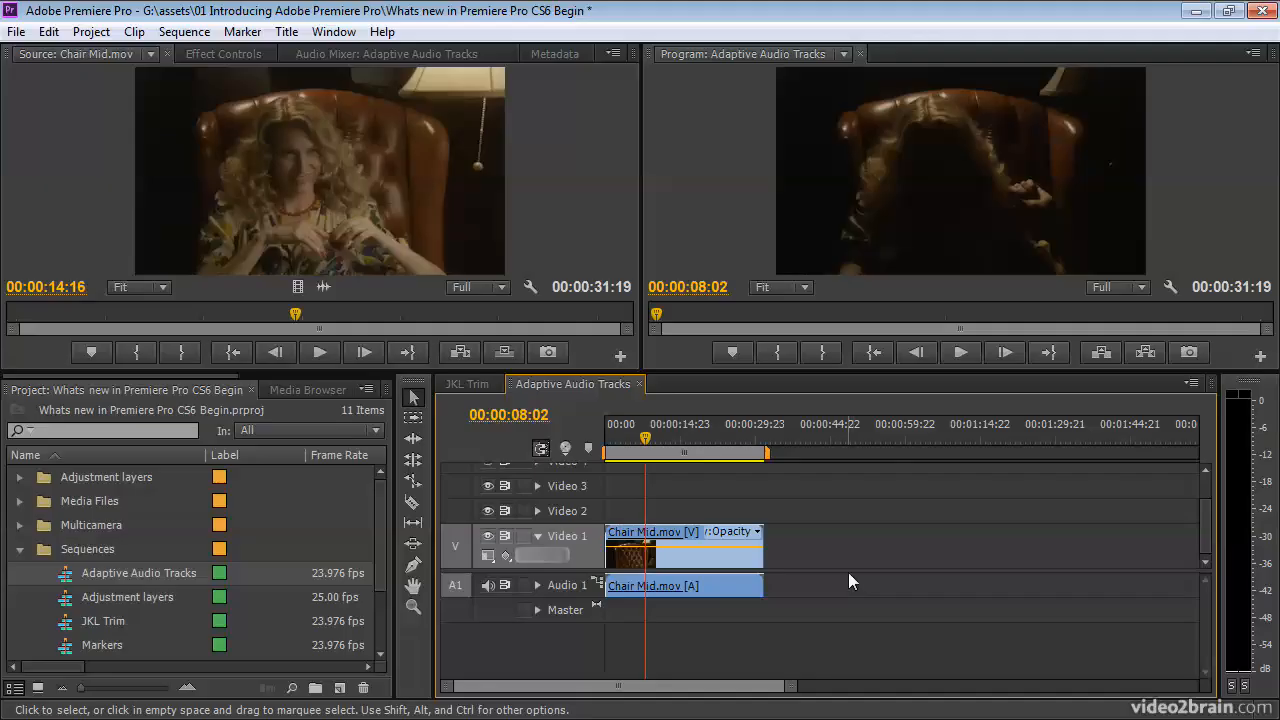
key(space)
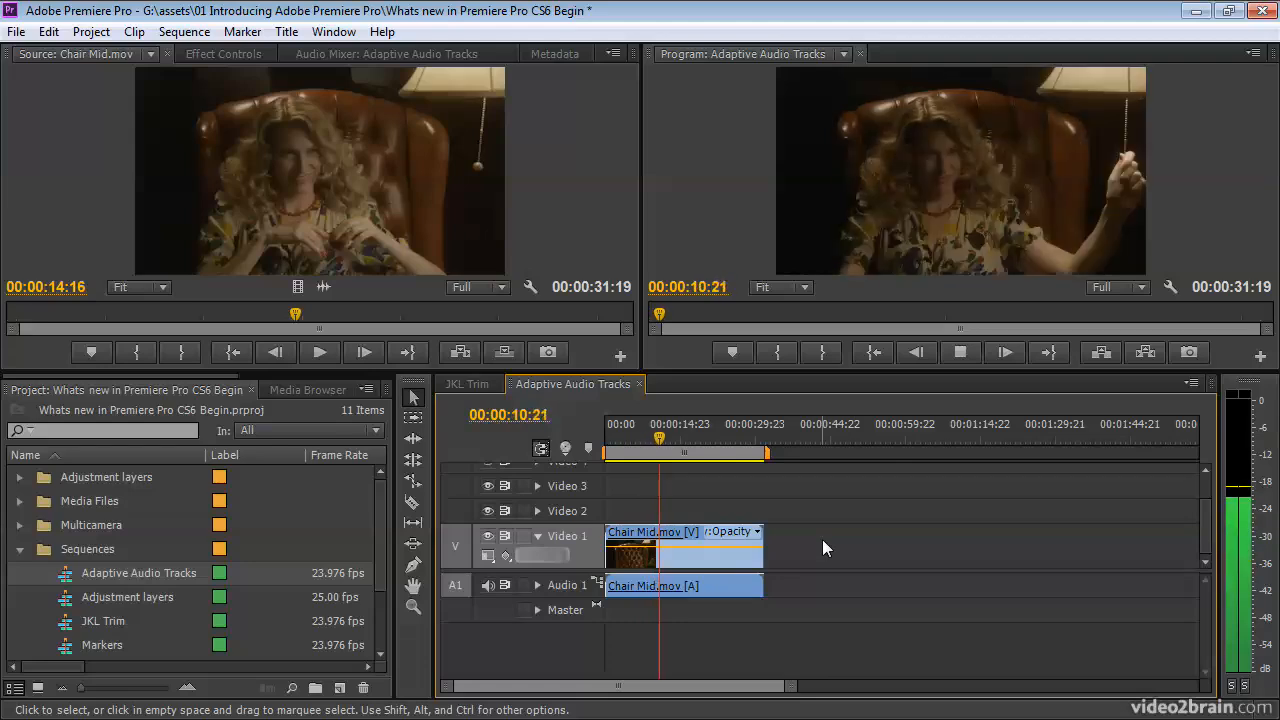
key(space)
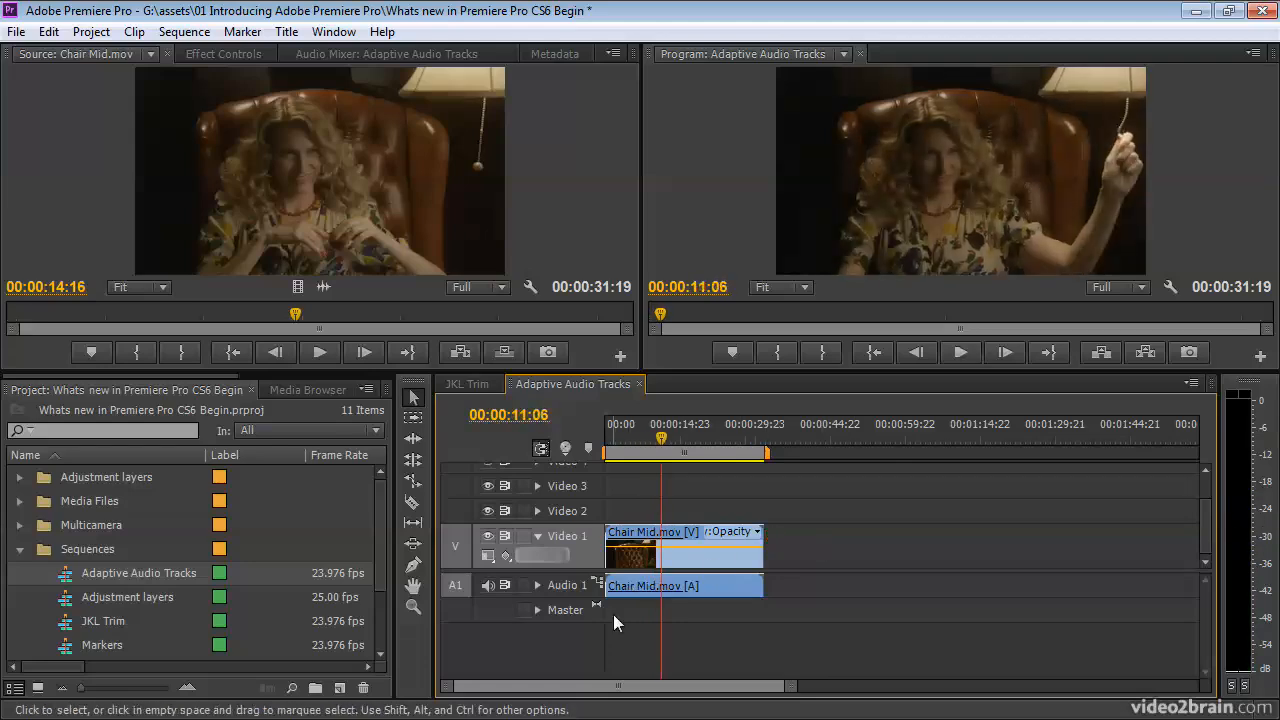
Look up the audio track type setting for adding tracks to the sequence, without adding any.
right_click(563, 585)
click(610, 487)
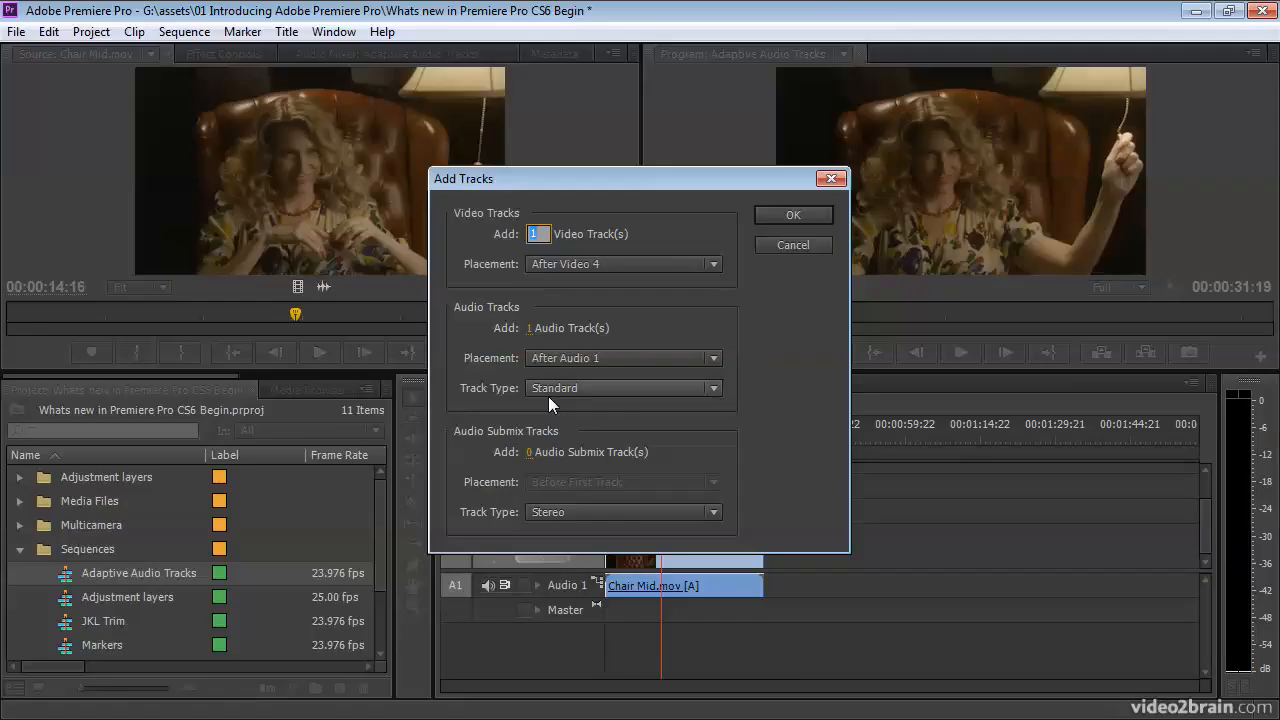
click(790, 245)
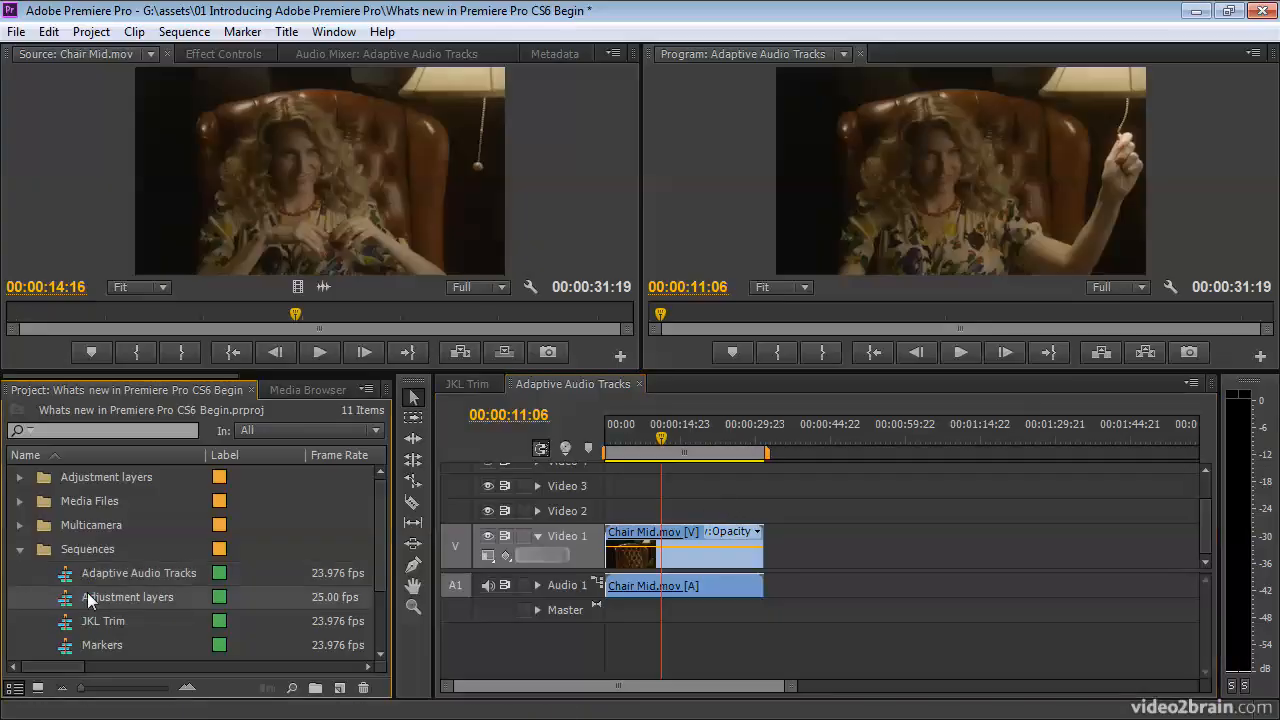
Open the Stabilize sequence and play its first clip, with the Warp Stabilizer effect, from 00:00:01:17.
scroll(64, 620, down, 2)
double_click(69, 646)
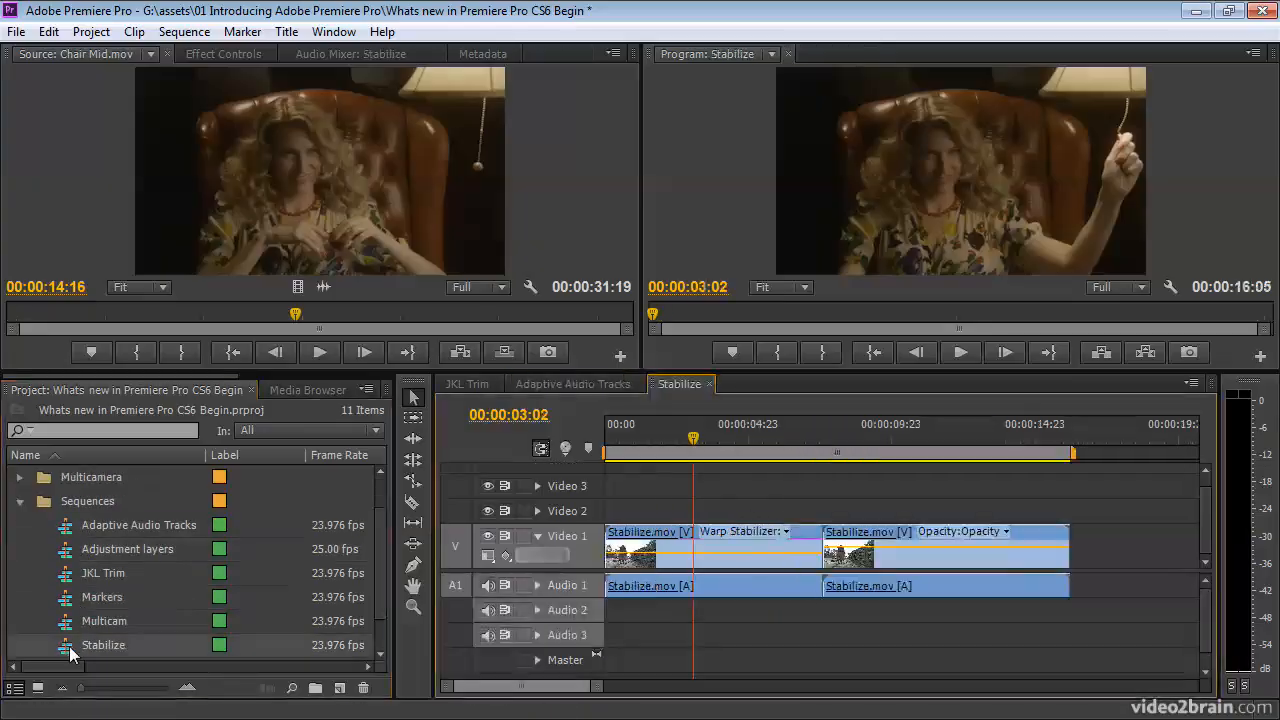
click(655, 438)
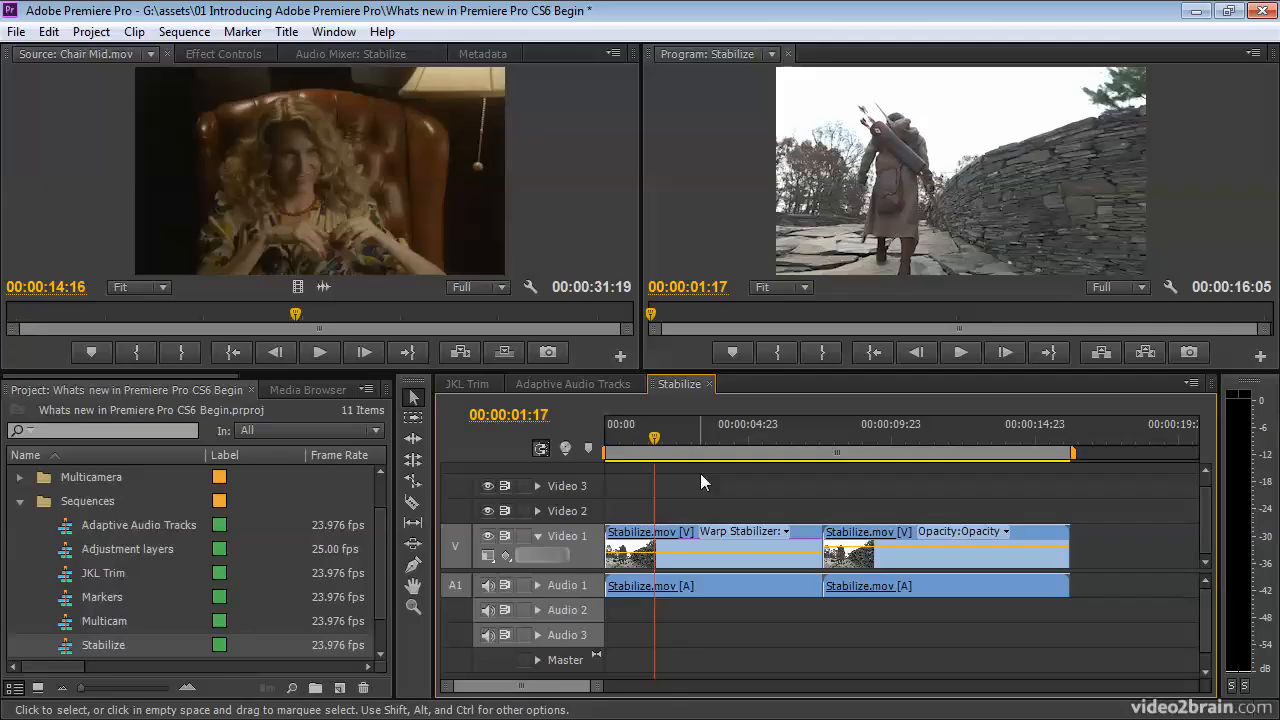
key(space)
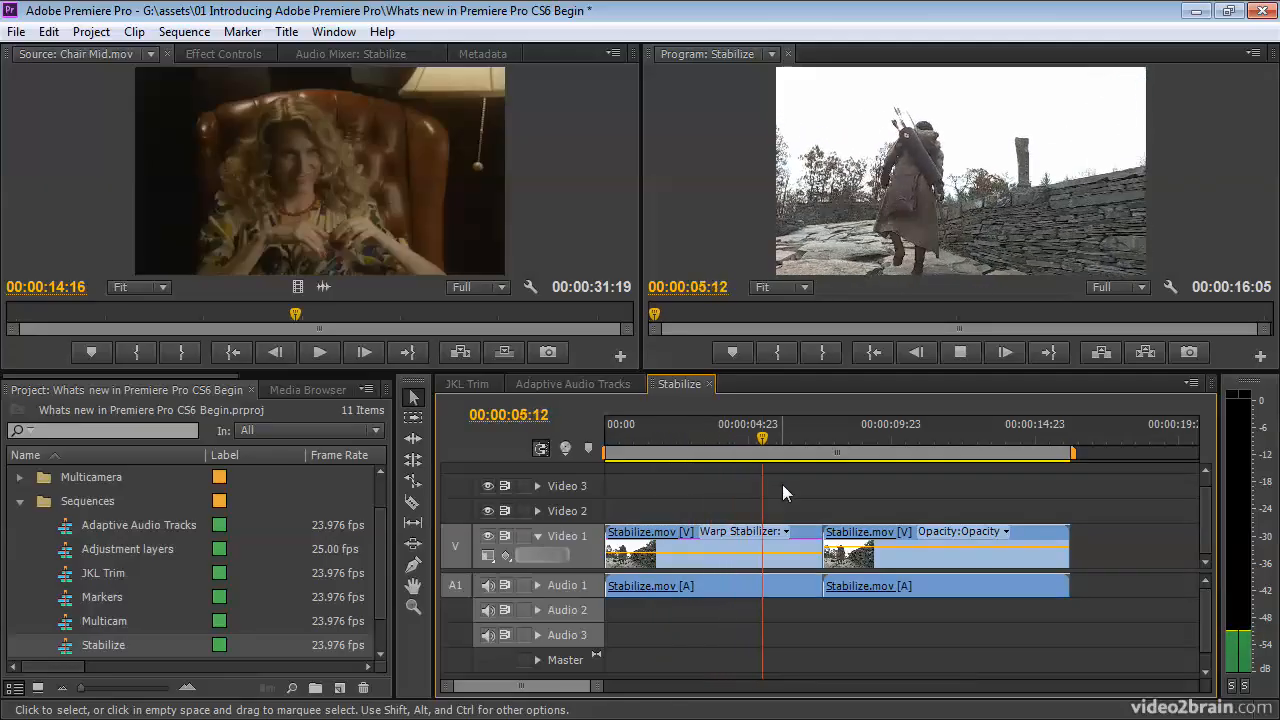
key(space)
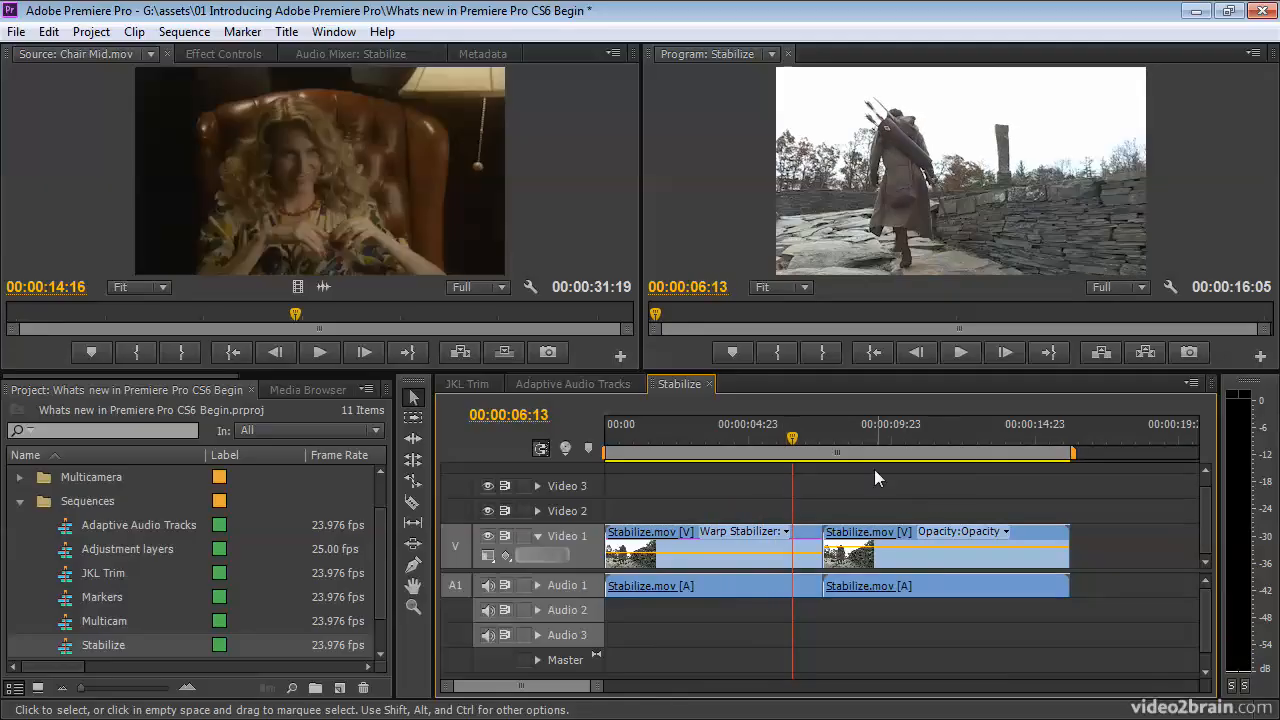
Play the second Stabilize.mov clip from 00:00:09:11 for comparison, and stop at 00:00:13:02.
click(879, 438)
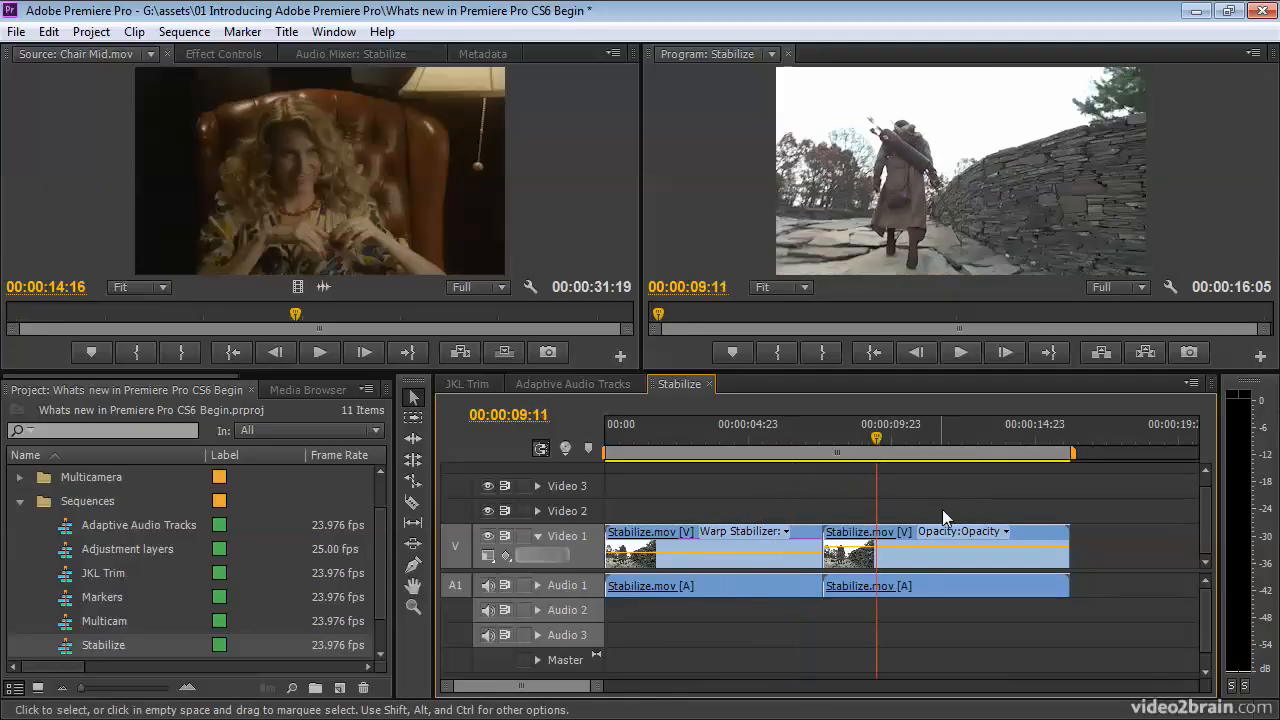
key(space)
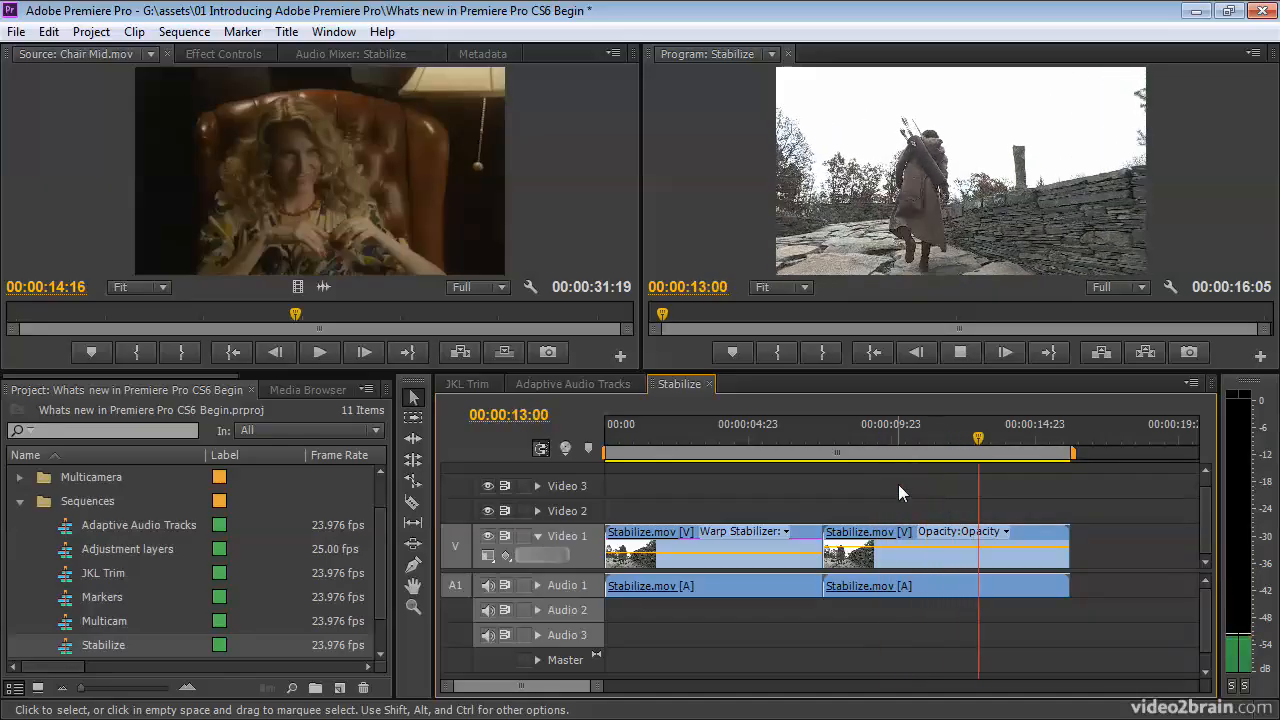
key(space)
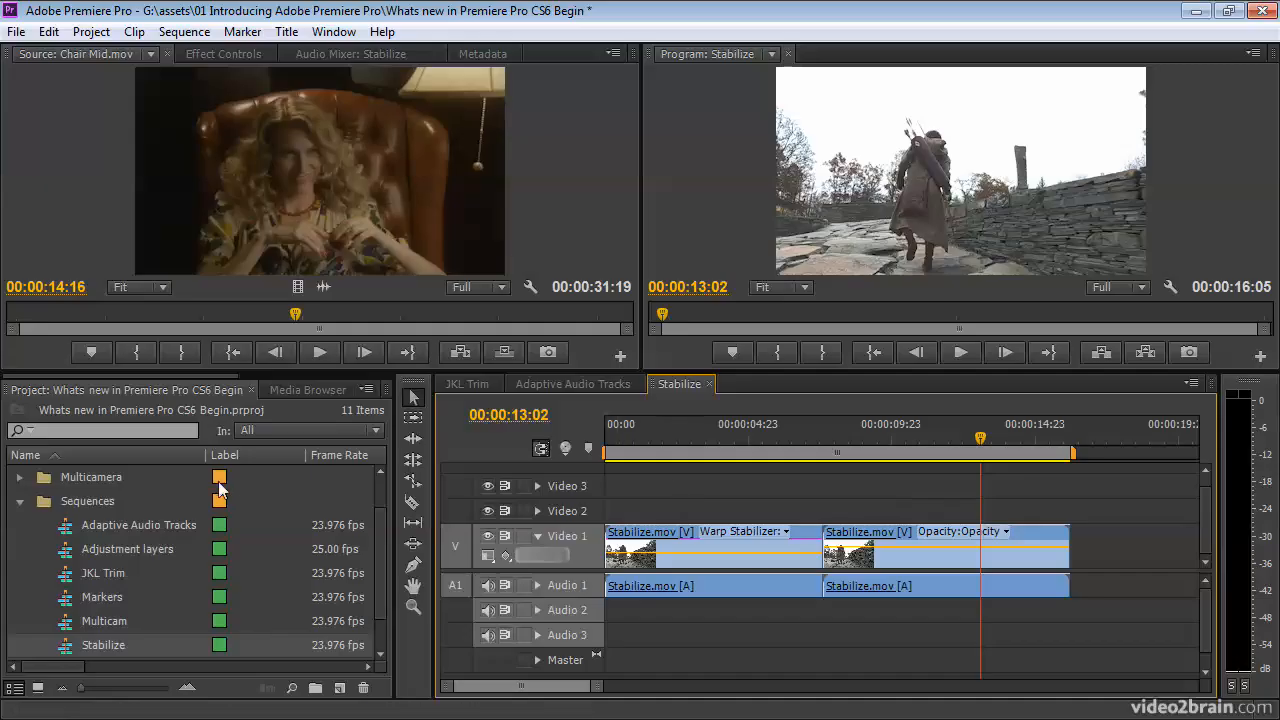
Enlarge the clip thumbnails in the Media Files bin, browse the clips, and close the bin window.
drag(376, 549, 368, 597)
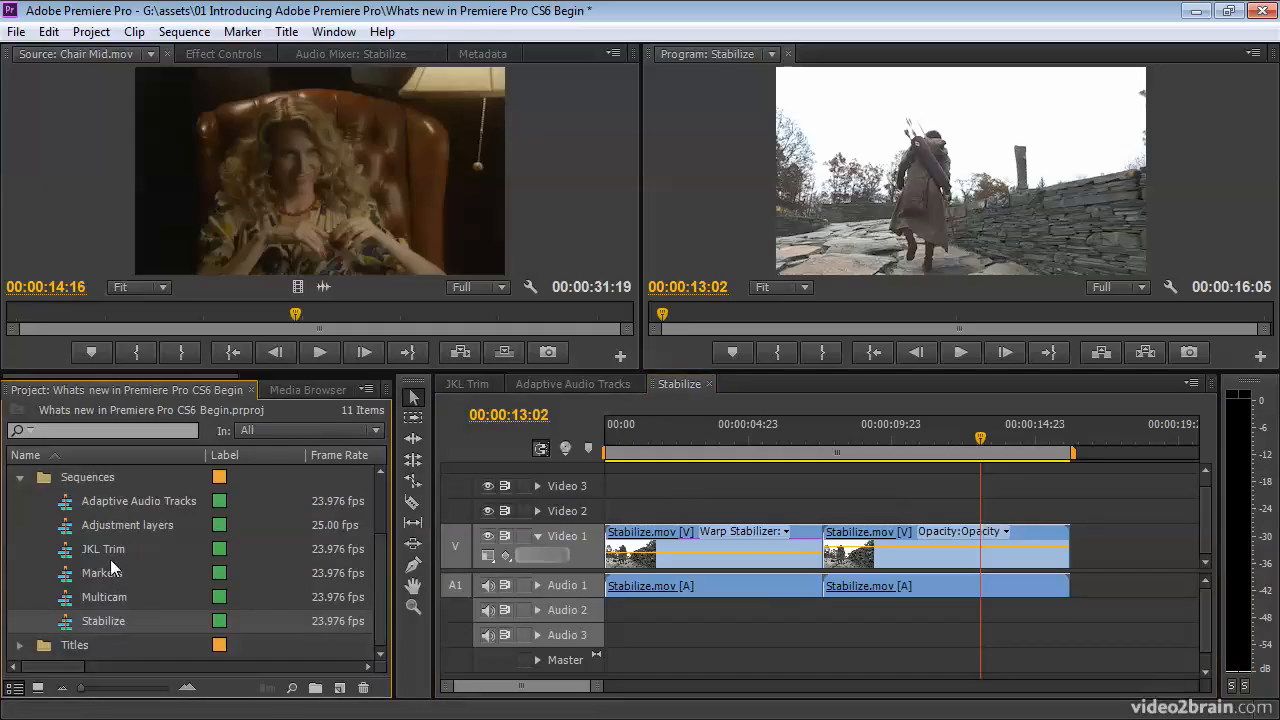
scroll(110, 560, up, 3)
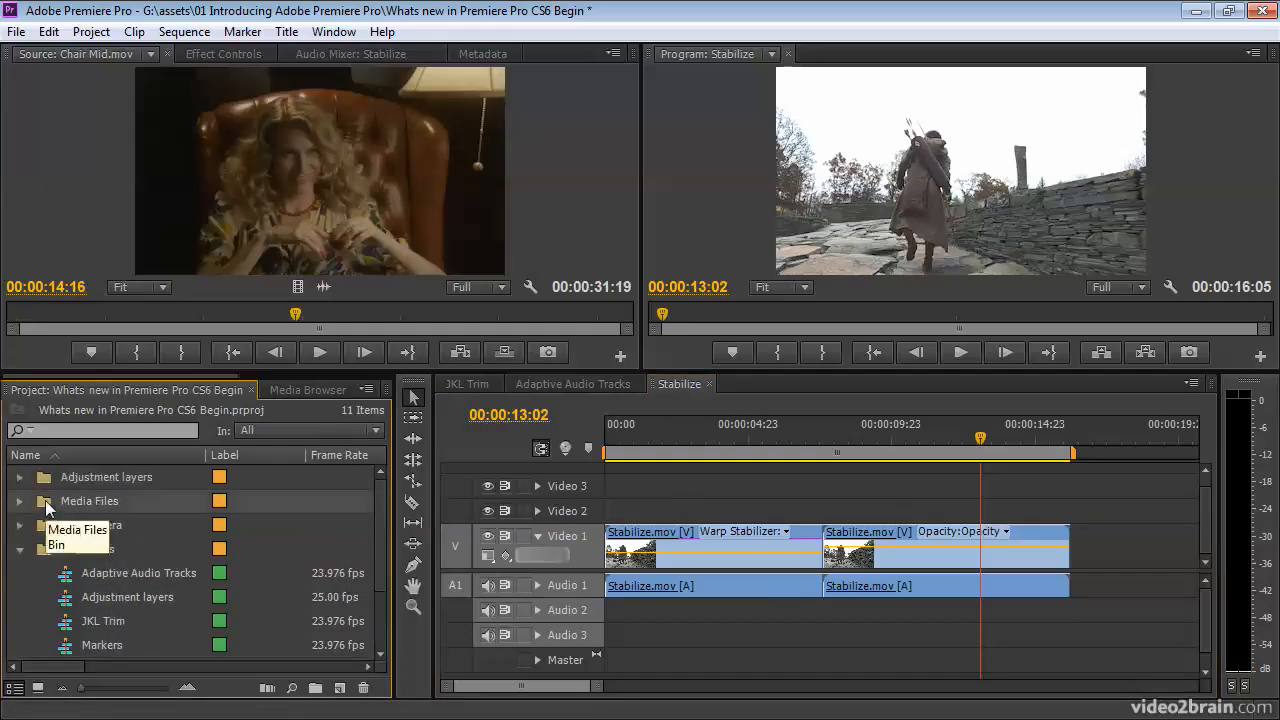
double_click(45, 500)
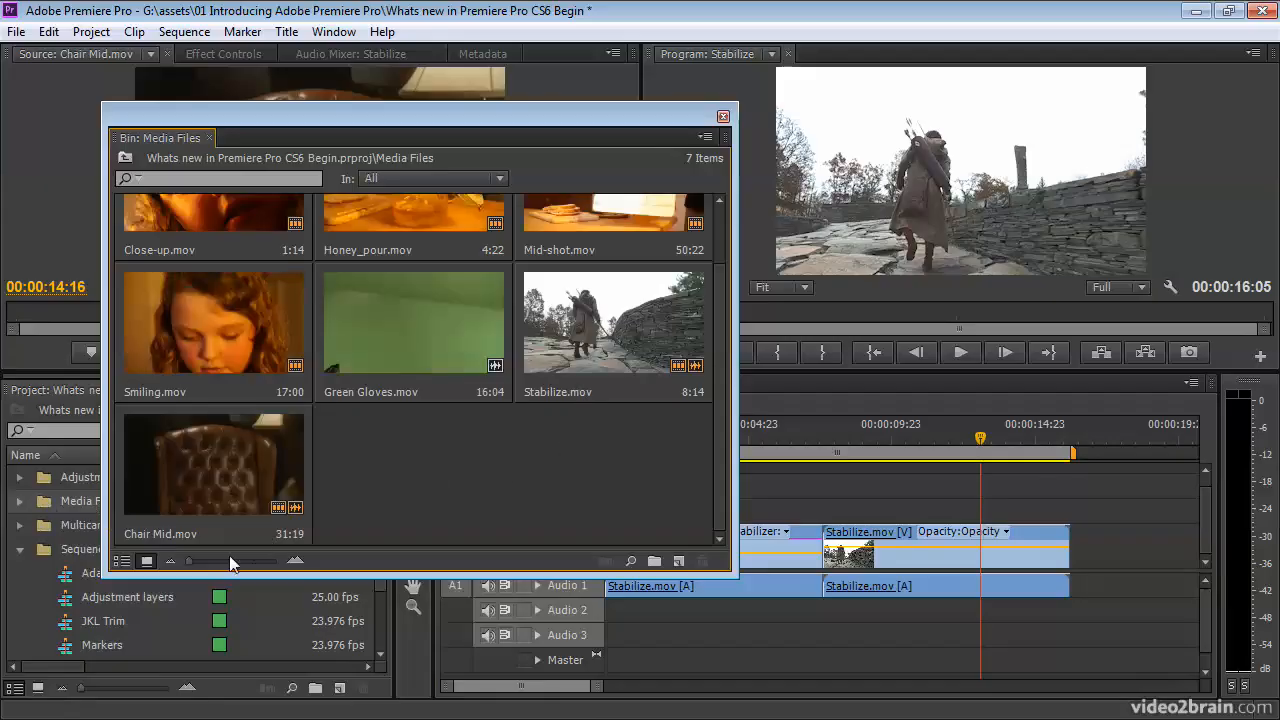
drag(206, 562, 238, 565)
drag(721, 454, 714, 334)
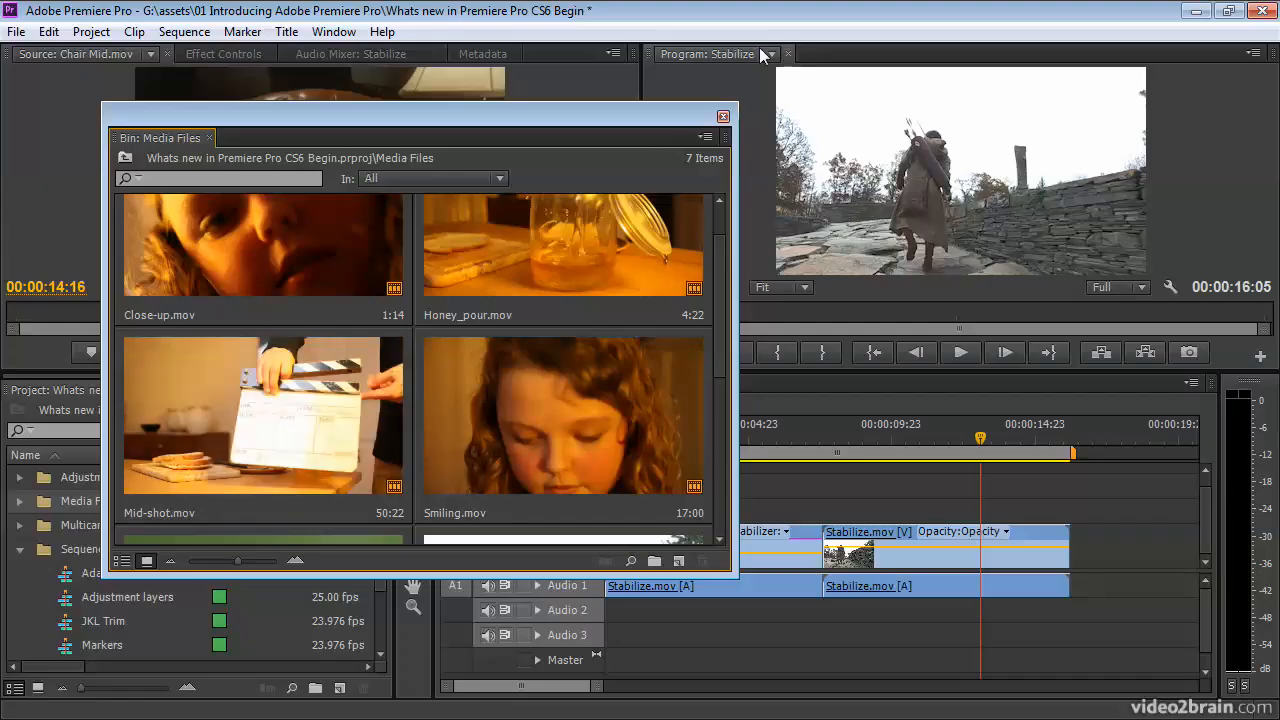
click(722, 116)
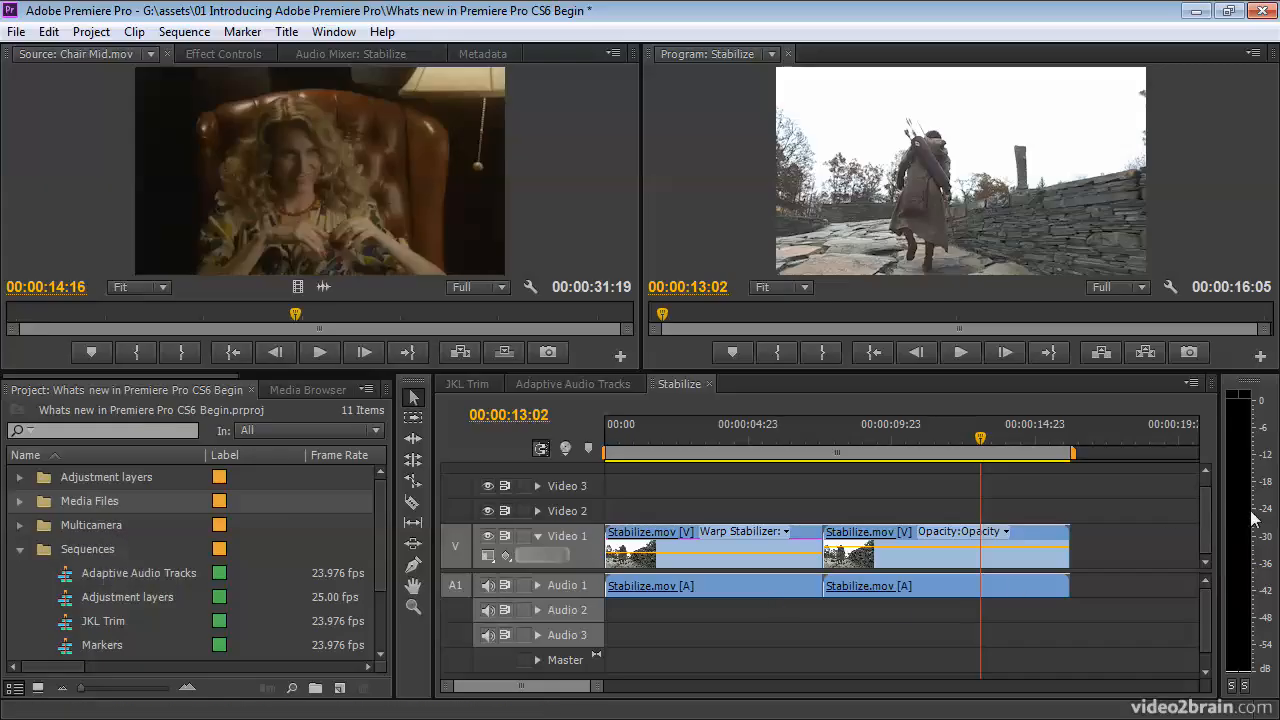
Widen the audio meters, and solo the left channel while playing Chair Mid.mov from 00:00:11:21 in the Source Monitor.
drag(1221, 514, 1167, 518)
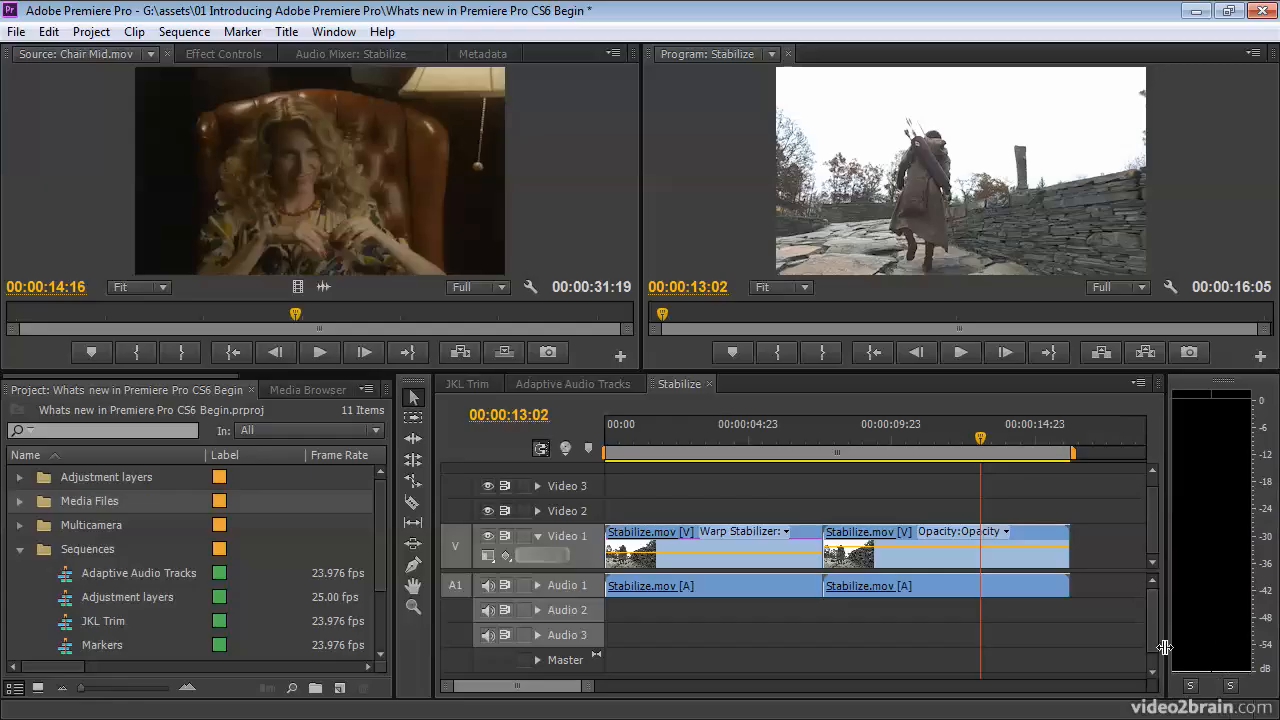
drag(293, 314, 243, 317)
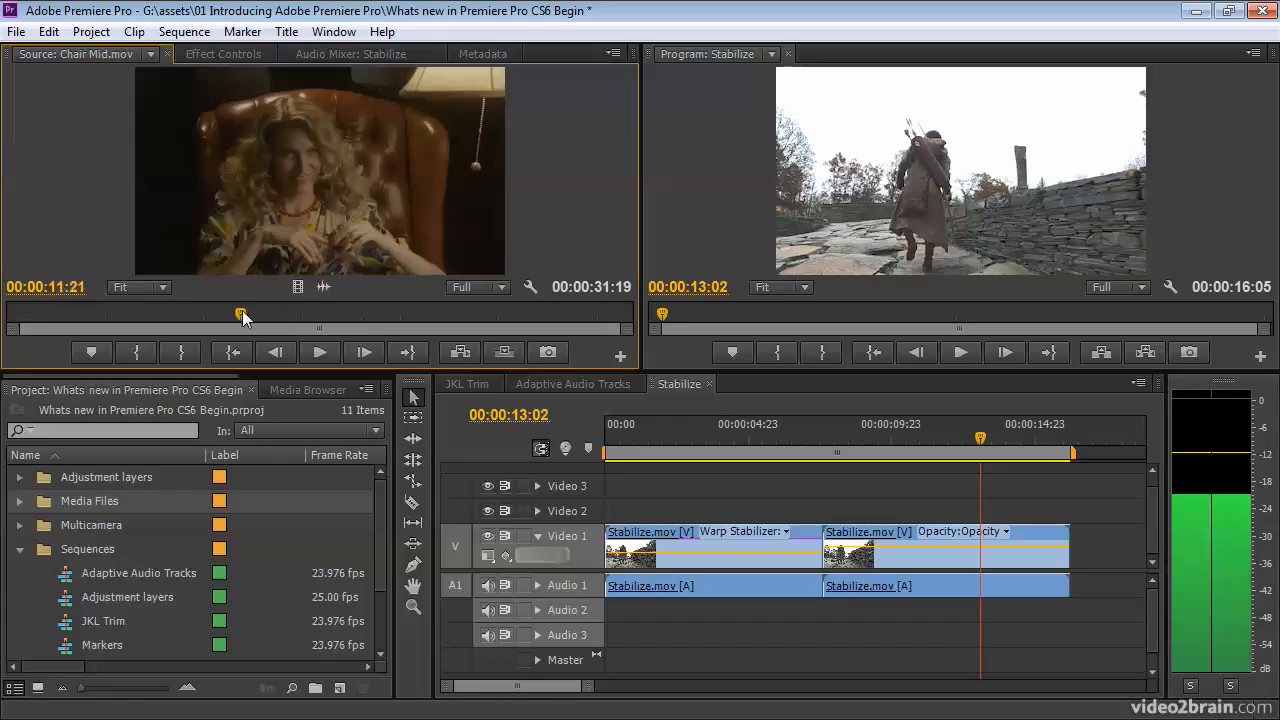
click(1190, 687)
click(318, 356)
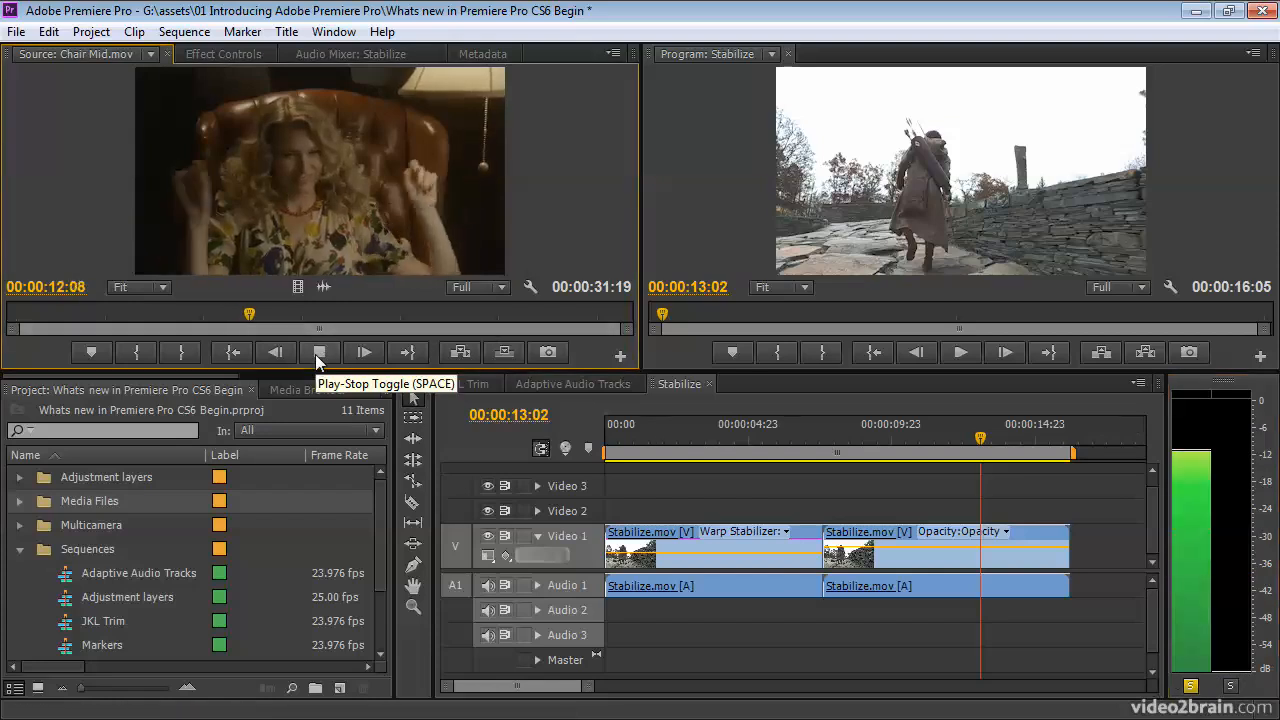
click(318, 354)
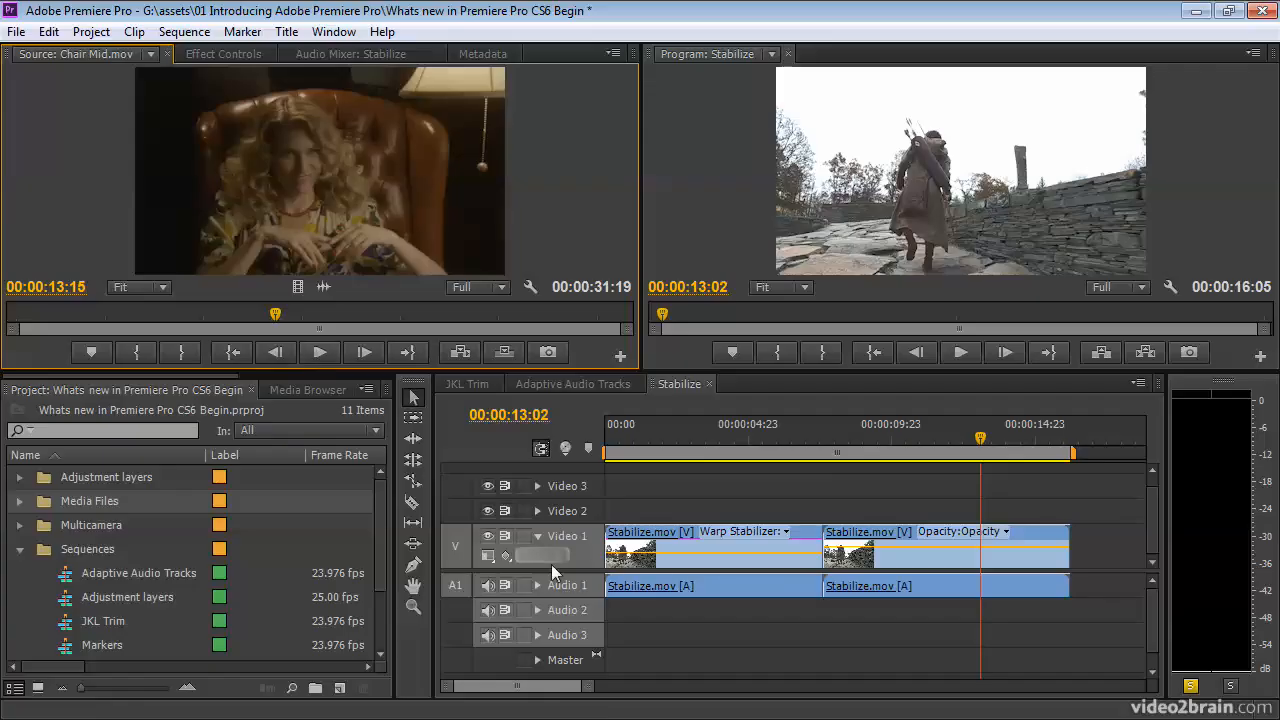
Play the Stabilize sequence from near its start, and return the playhead to 00:00:01:19.
click(632, 440)
key(space)
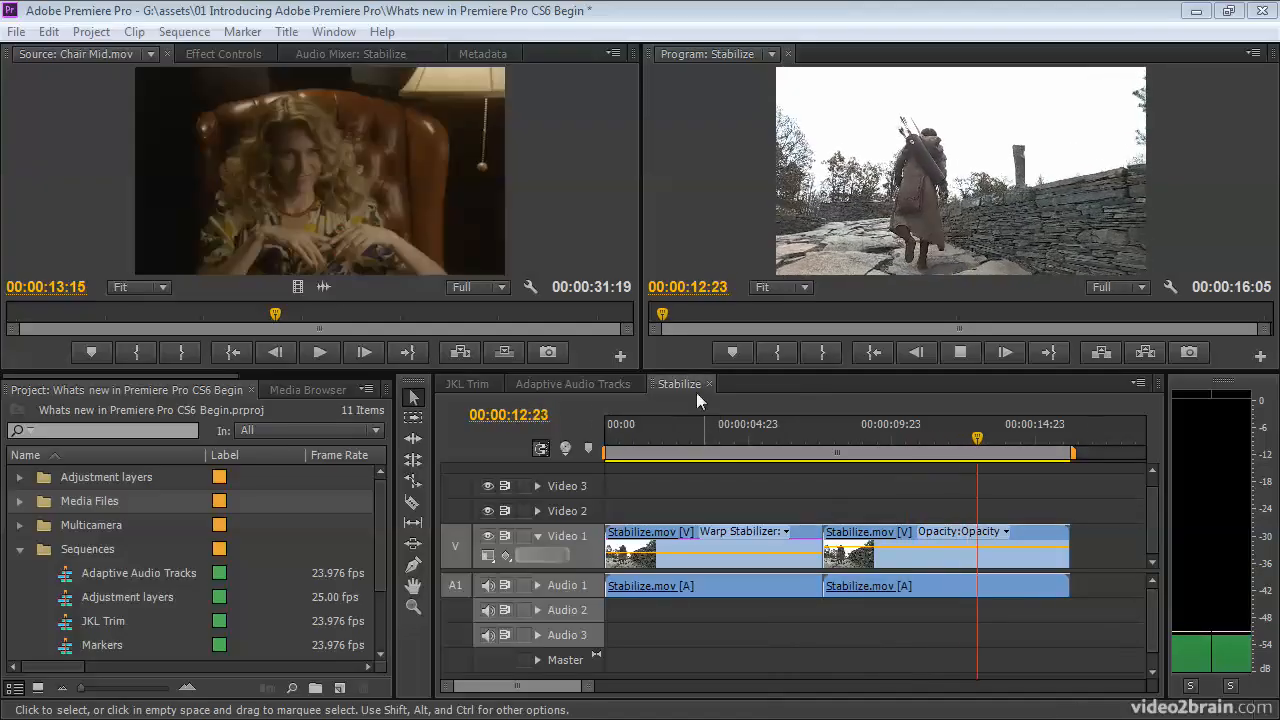
click(656, 438)
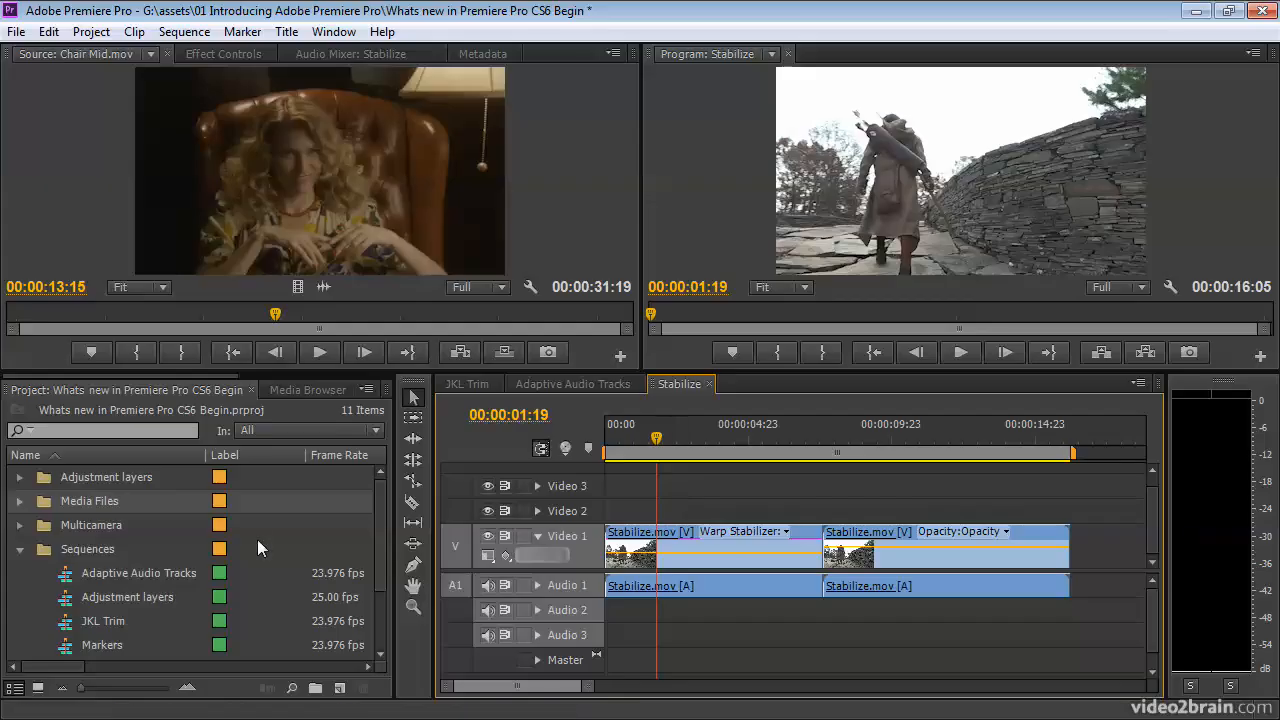
Open the Multicam sequence from the Sequences bin and place the playhead at 00:00:18:09.
click(378, 557)
scroll(378, 551, down, 1)
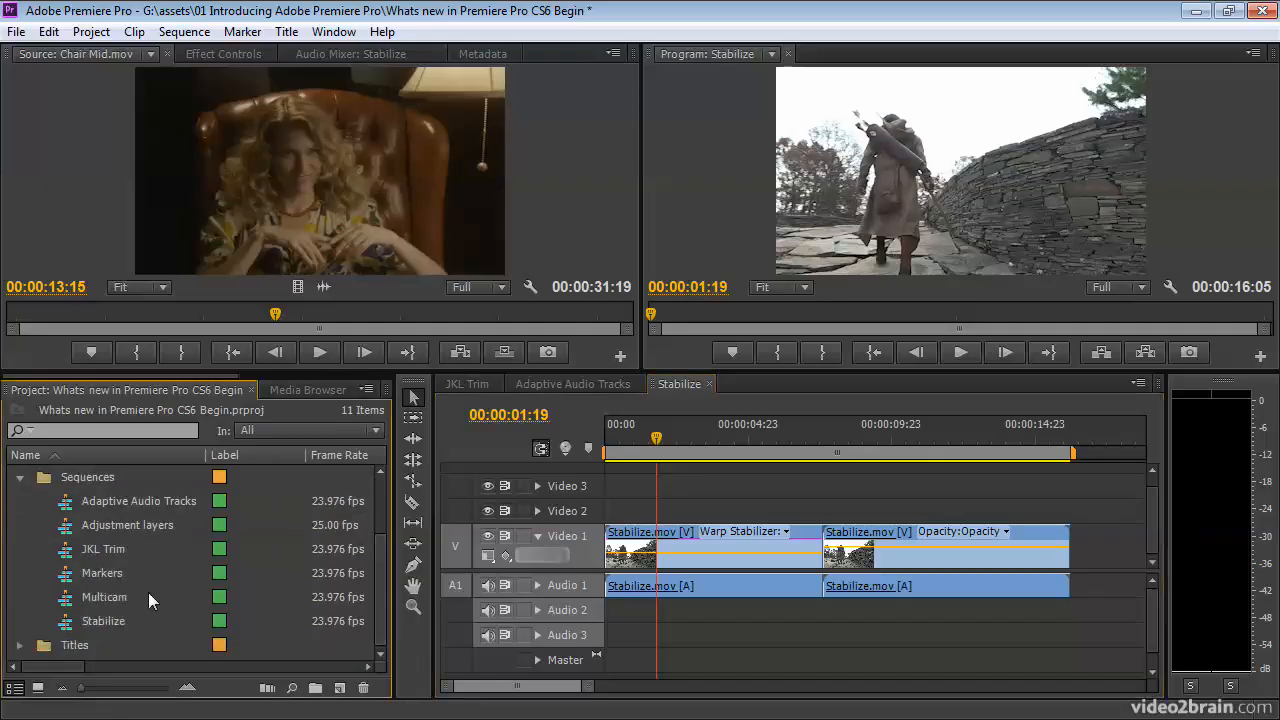
double_click(79, 597)
click(697, 437)
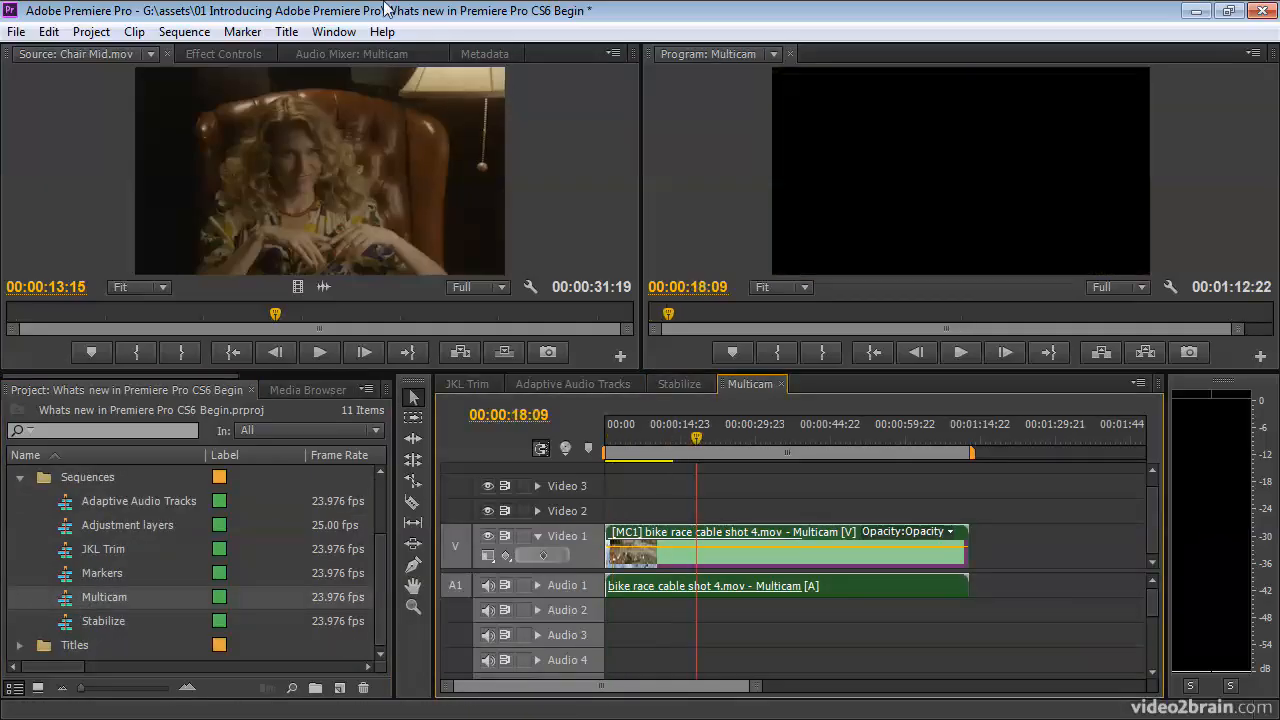
View the camera angles at 00:00:00:17 in the Multi-Camera monitor, close it, and place the sequence playhead at 00:00:01:10.
click(333, 31)
click(440, 375)
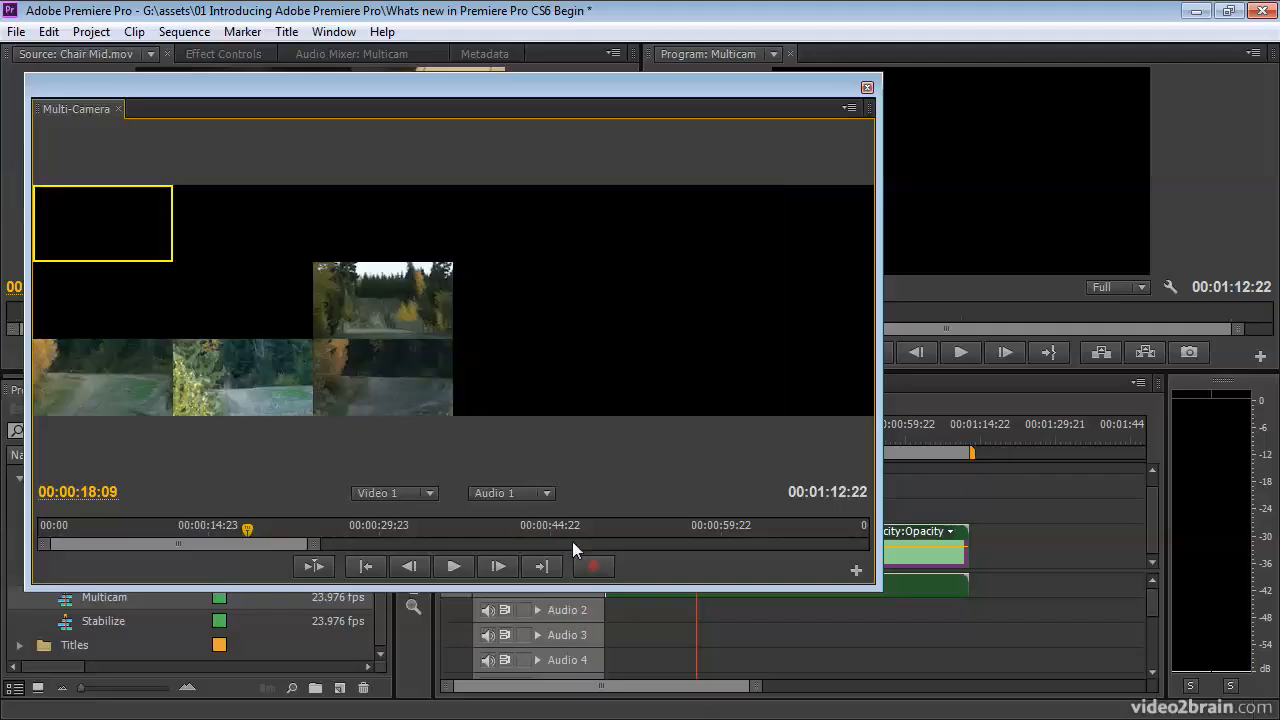
drag(98, 530, 50, 535)
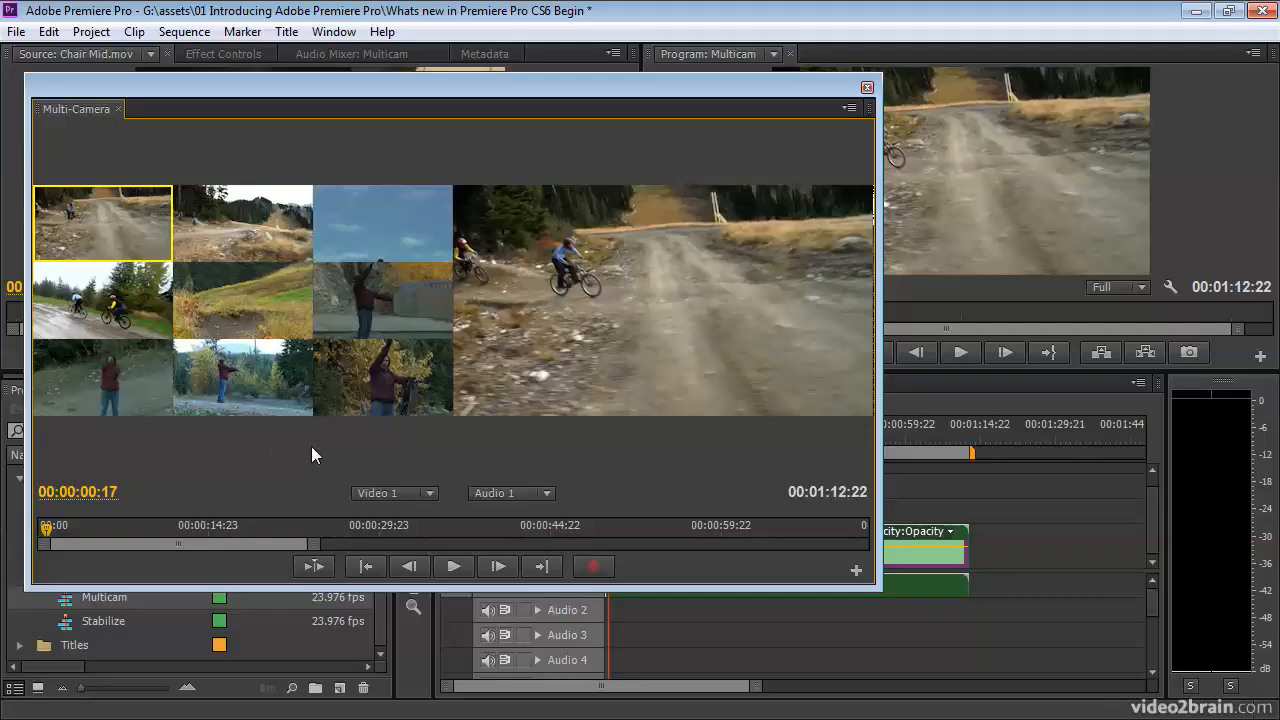
click(867, 87)
click(613, 441)
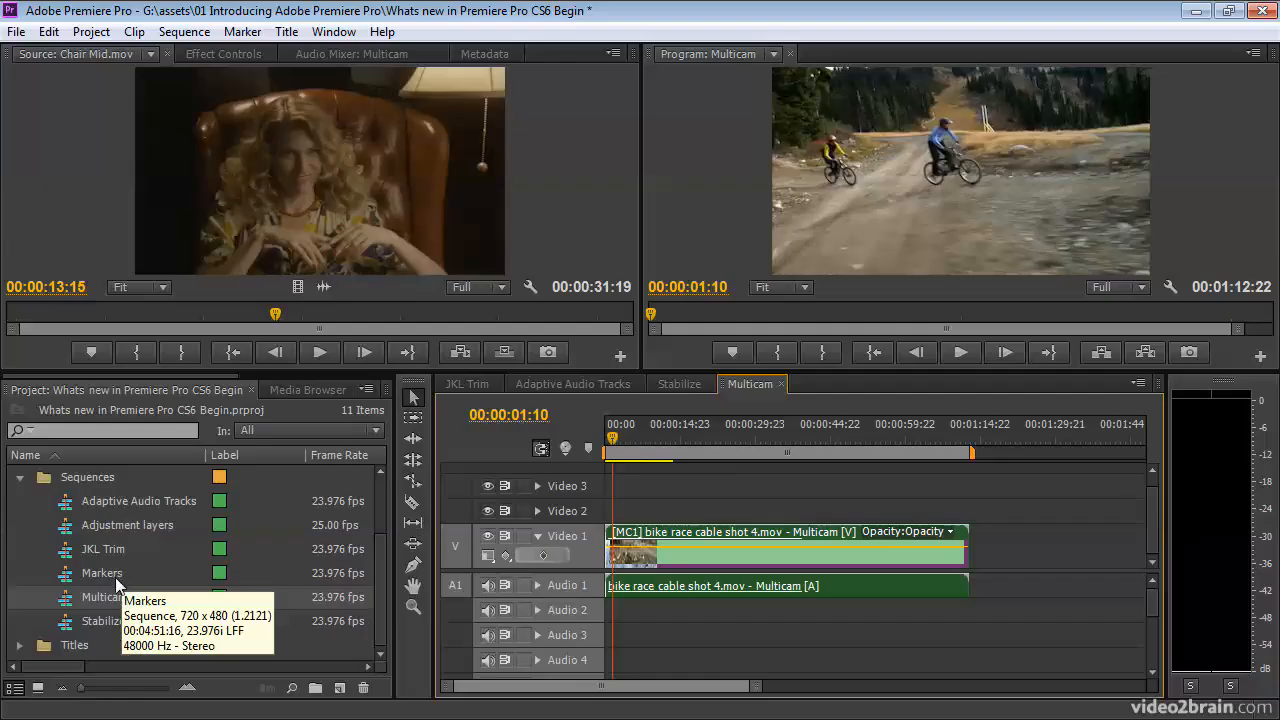
Open the Adjustment layers sequence, and compare the frame at 00:00:50:15 with the Video 2 track output off and on.
double_click(66, 528)
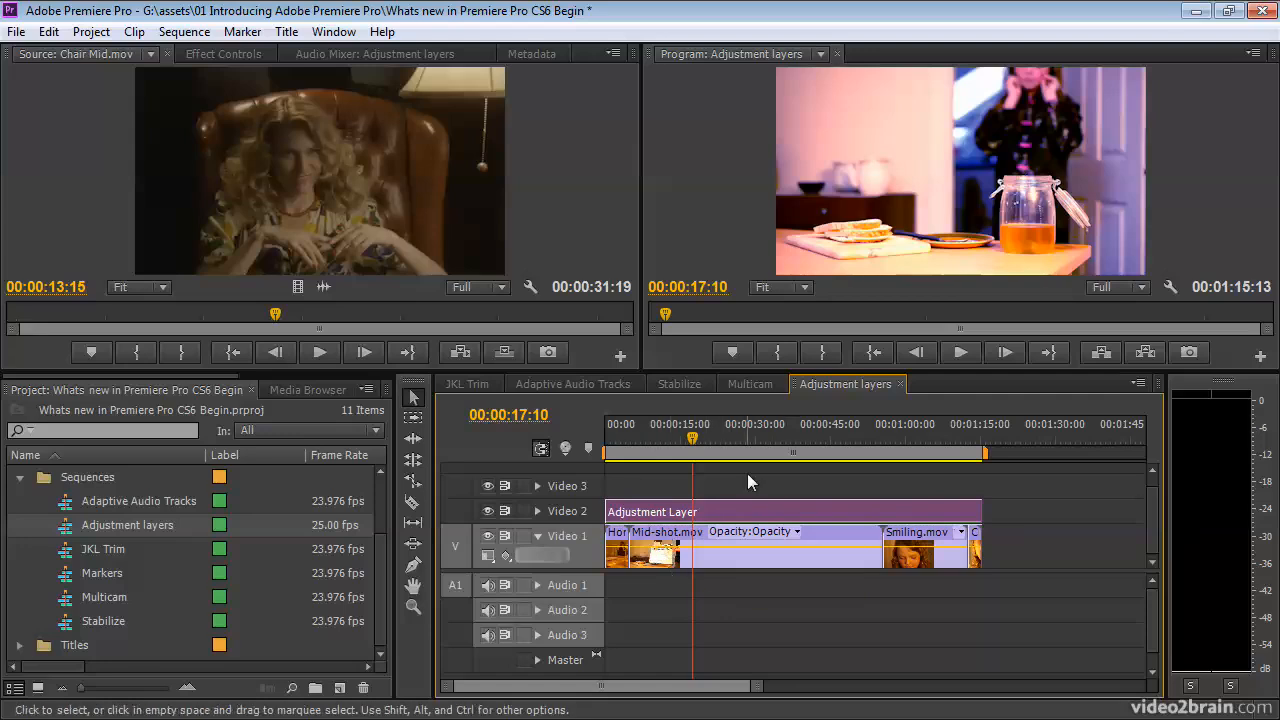
drag(758, 432, 858, 440)
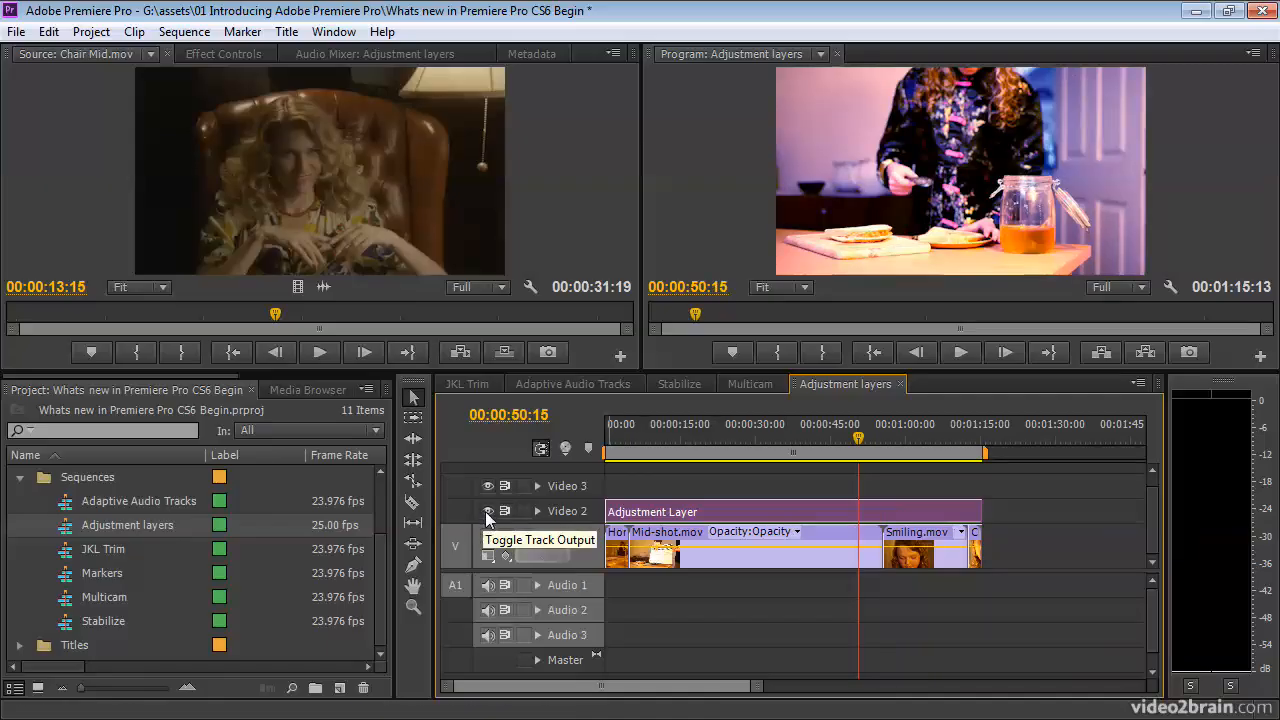
click(488, 513)
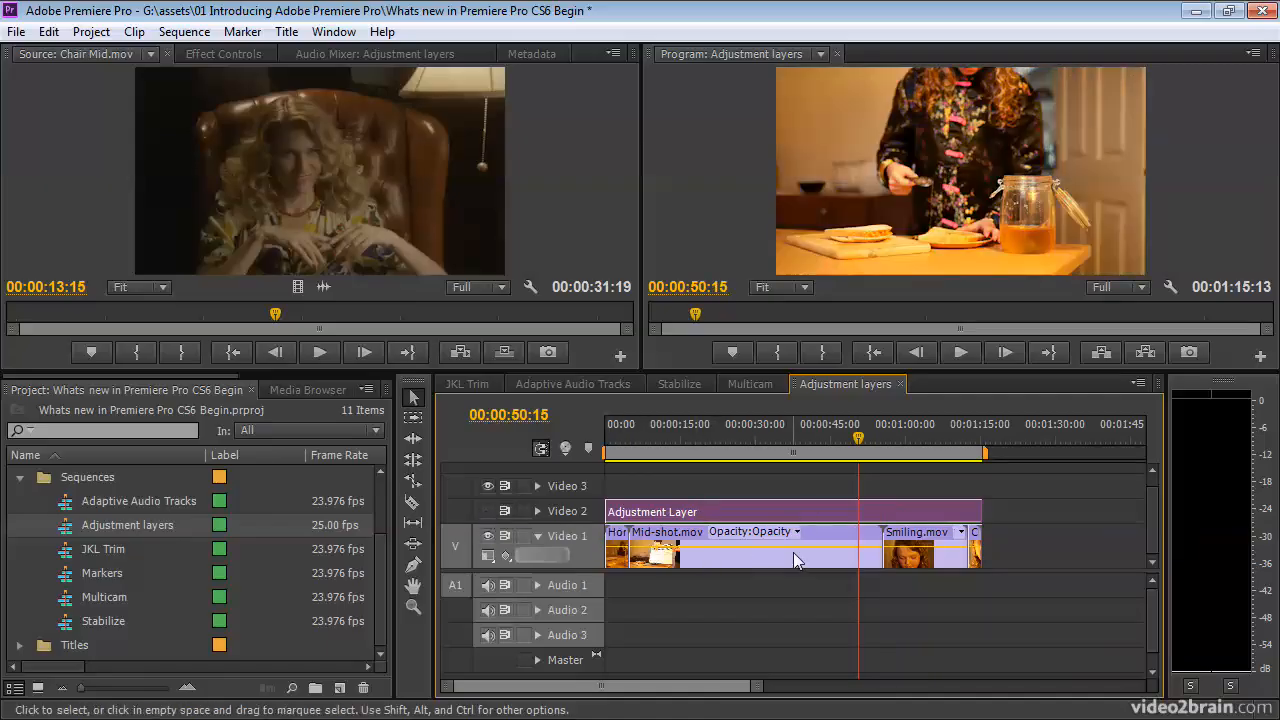
click(486, 511)
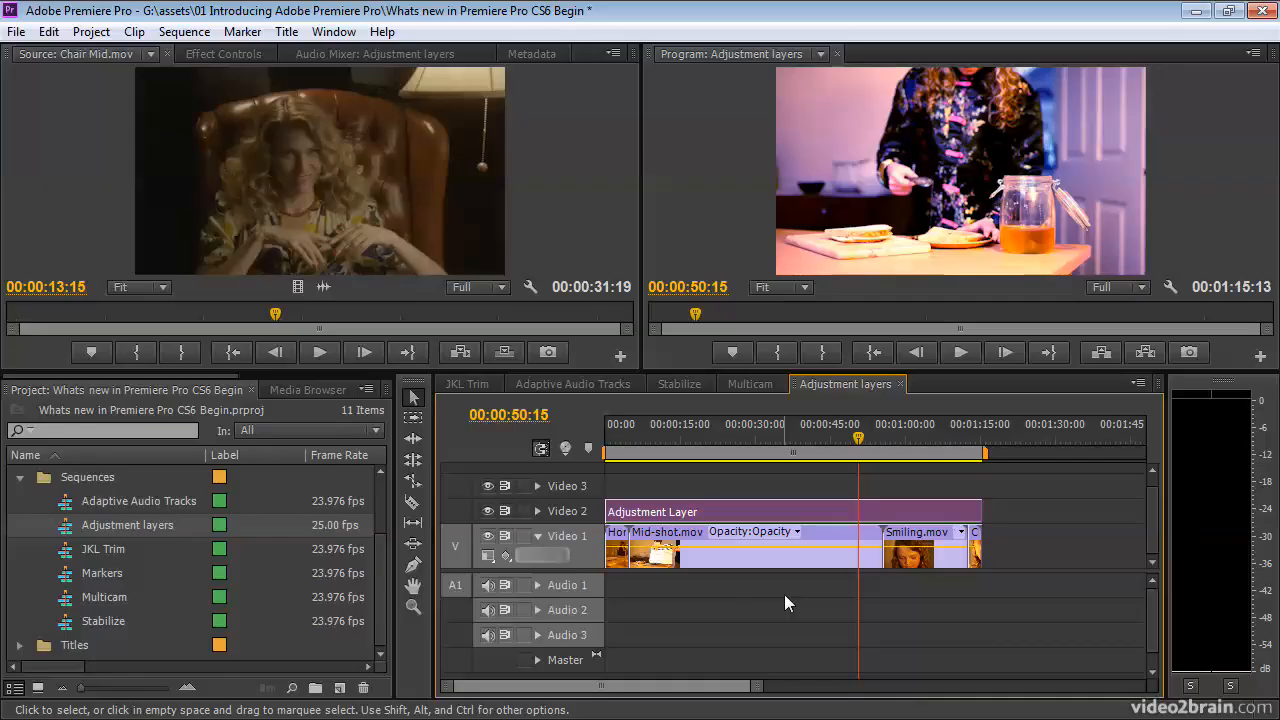
Open the Markers sequence from the Sequences bin and place the playhead at 00:01:59:12 within the second sequence marker.
double_click(64, 583)
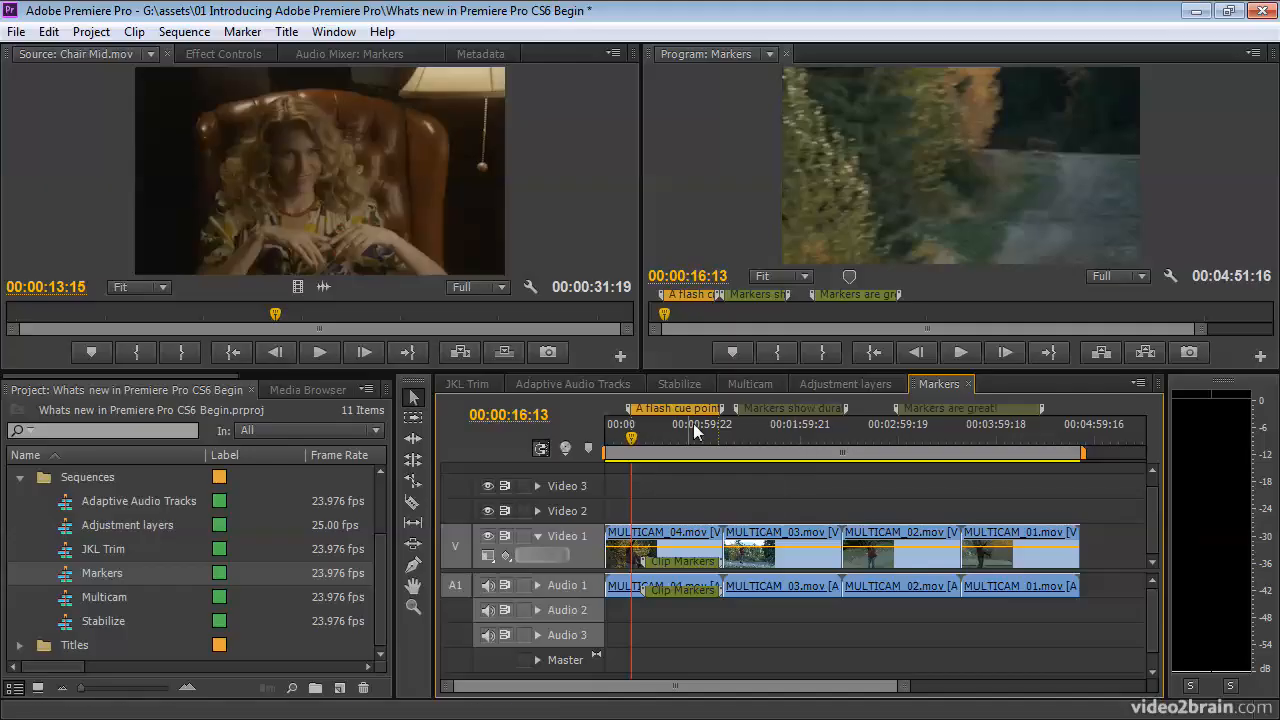
mouse_move(803, 415)
click(800, 424)
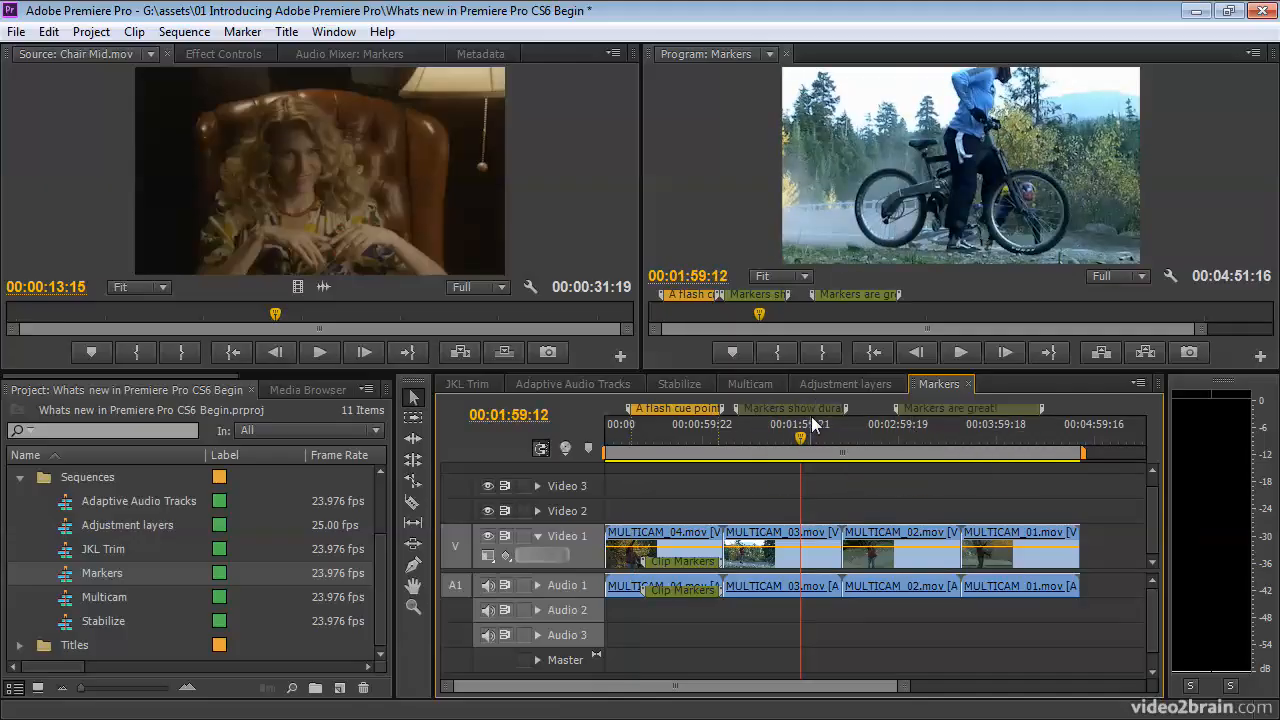